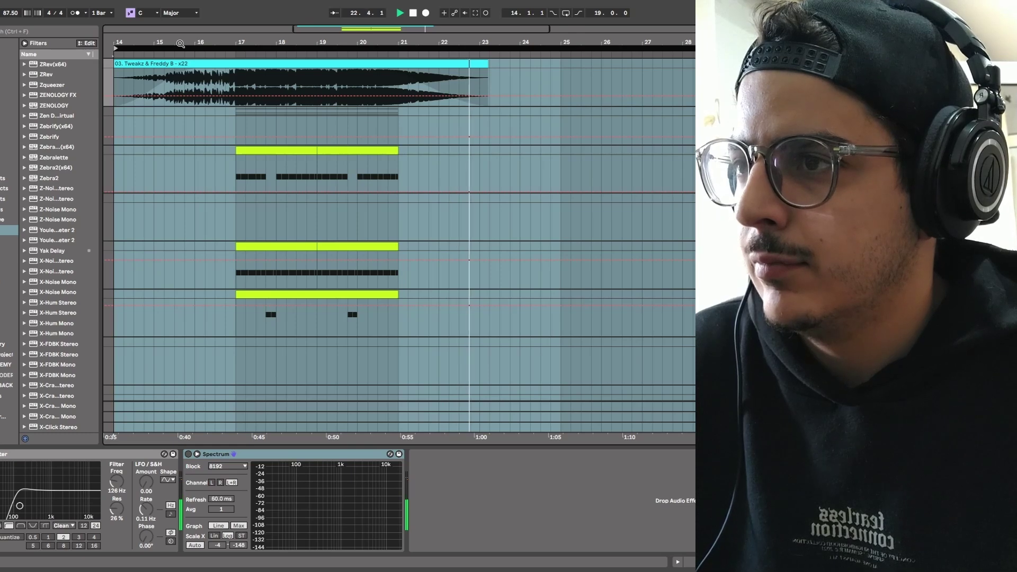
# - Play the arrangement from bar 17 to about bar 21 to hear the recreated bass layers, then stop playback
pyautogui.press('space')
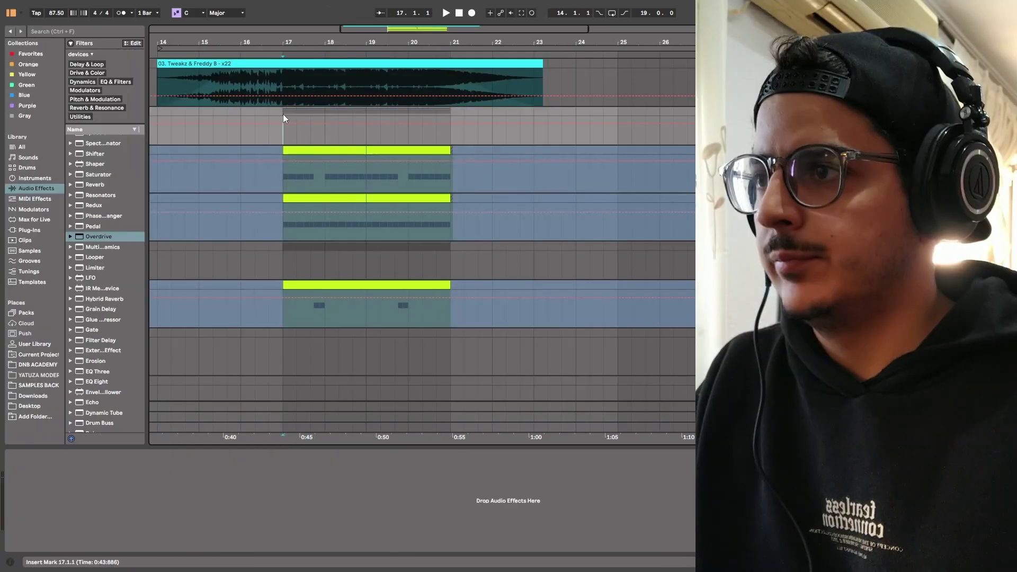
pyautogui.press('space')
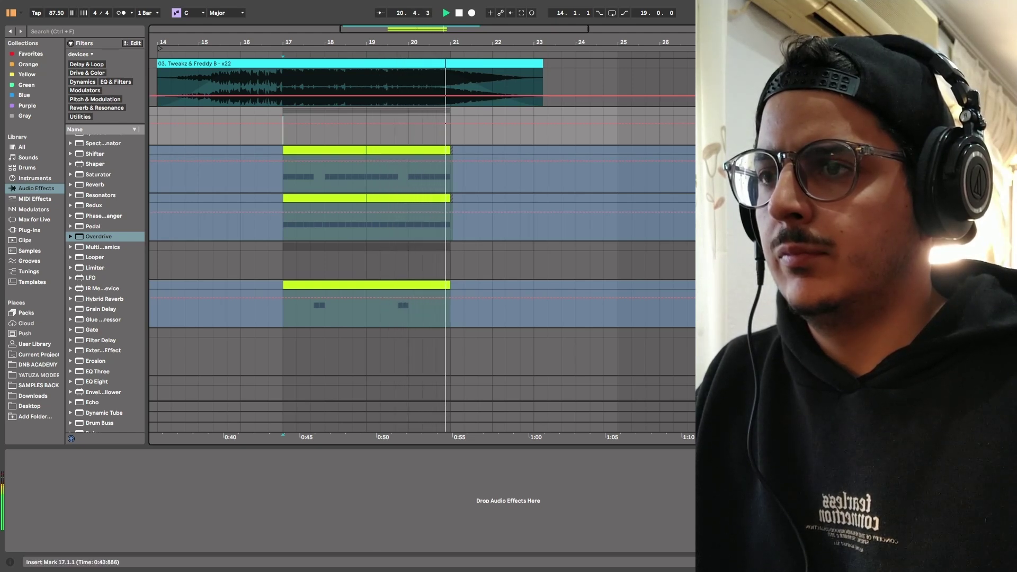
pyautogui.press('space')
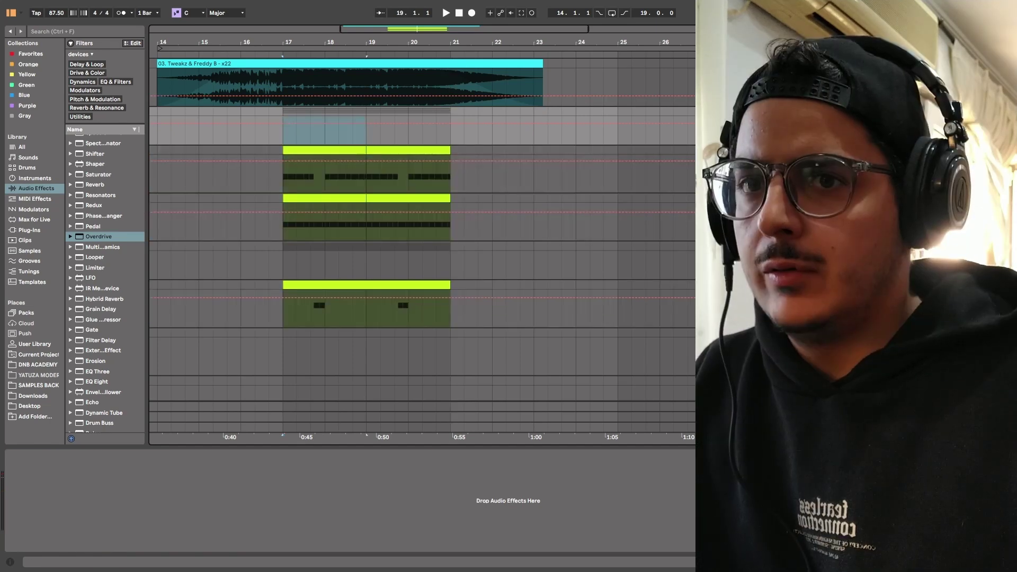
# - Open the first bass track's Serum instance and examine its oscillator page
pyautogui.press('Down')
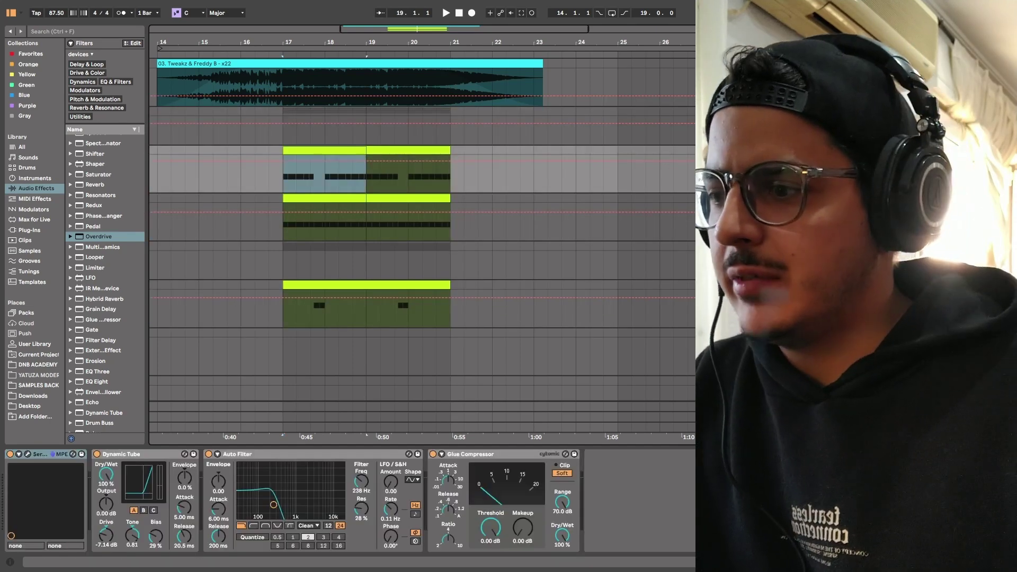
pyautogui.click(29, 454)
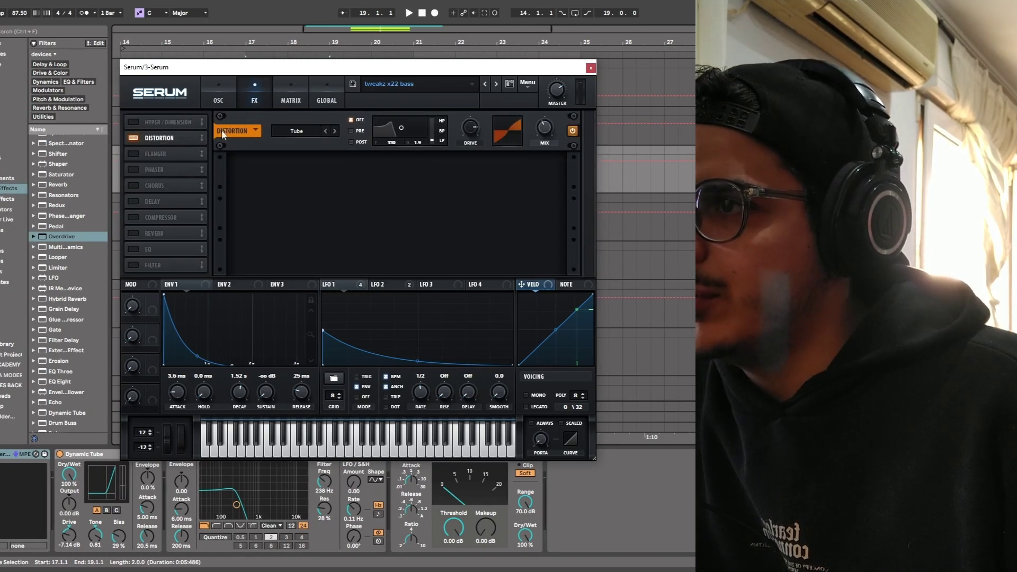
pyautogui.click(217, 100)
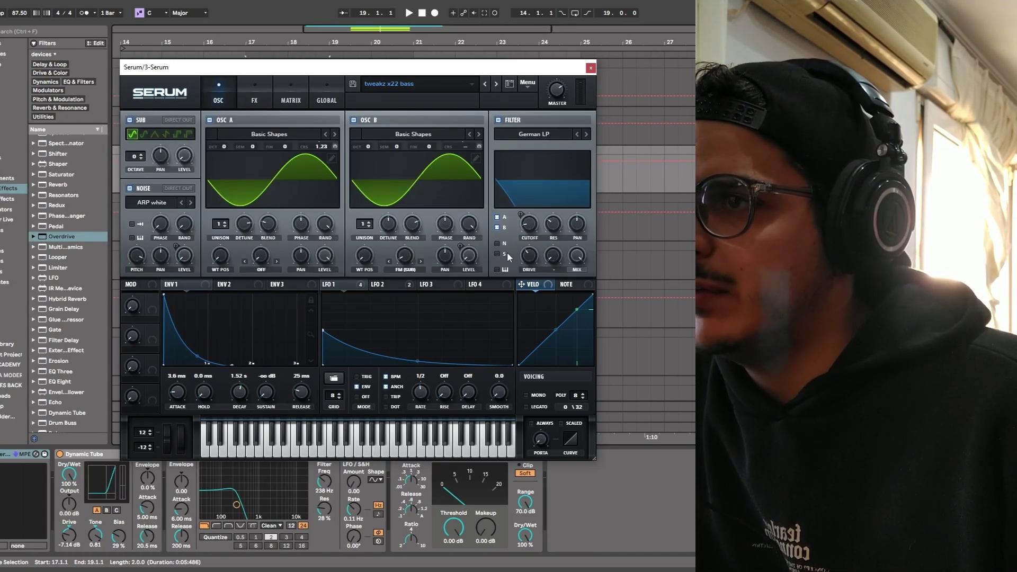
# - Starting from an Init Serum patch, enable oscillator B and load the analog Basic Shapes wavetable into oscillators A and B
pyautogui.click(528, 83)
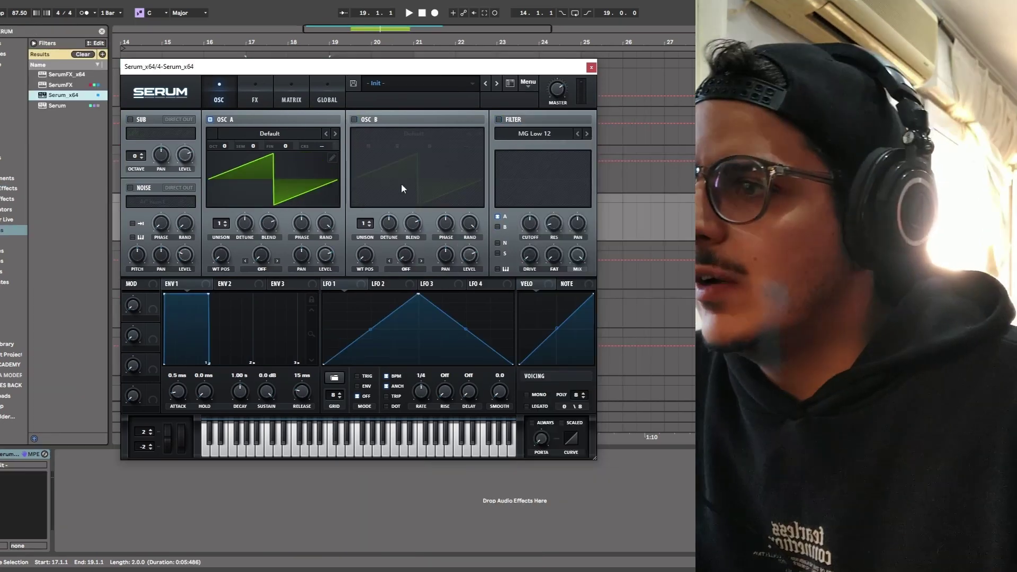
pyautogui.click(295, 132)
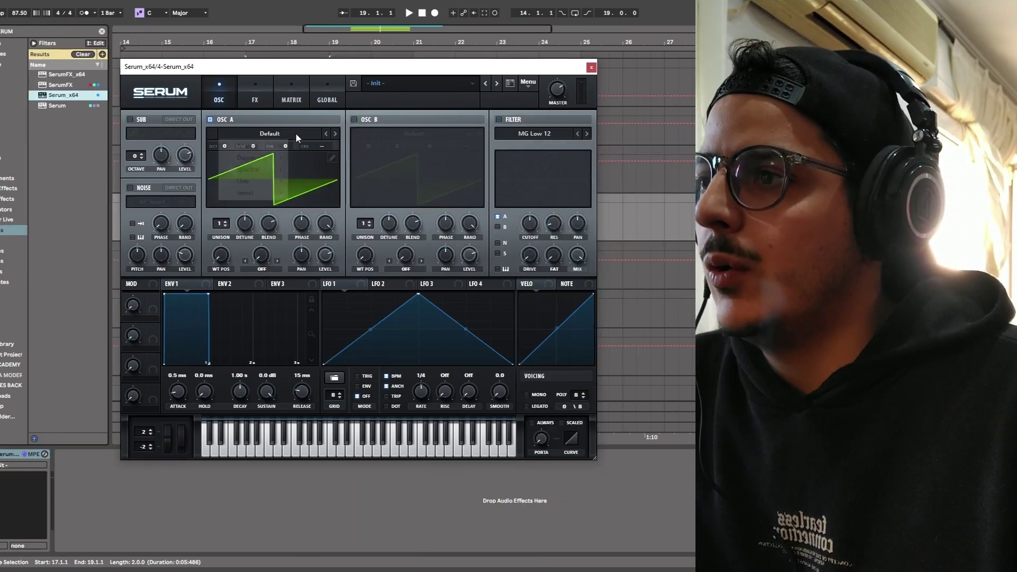
pyautogui.moveTo(278, 147)
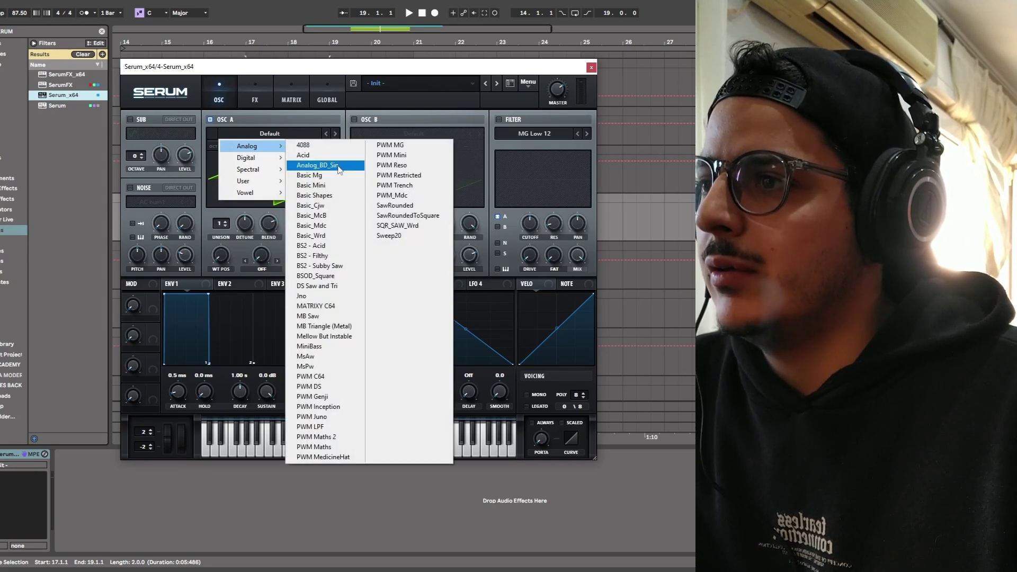
pyautogui.click(339, 196)
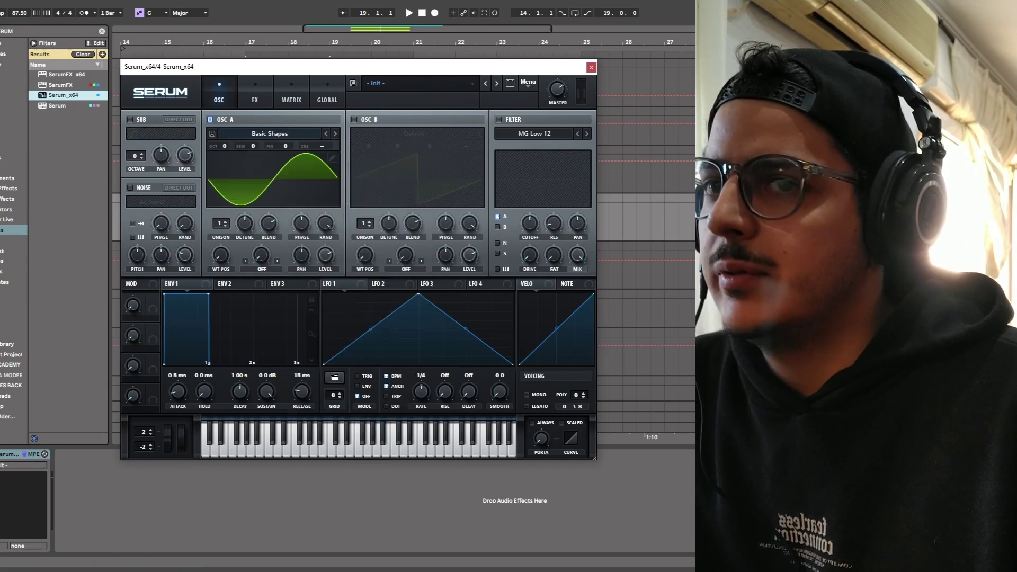
pyautogui.click(353, 119)
pyautogui.click(403, 134)
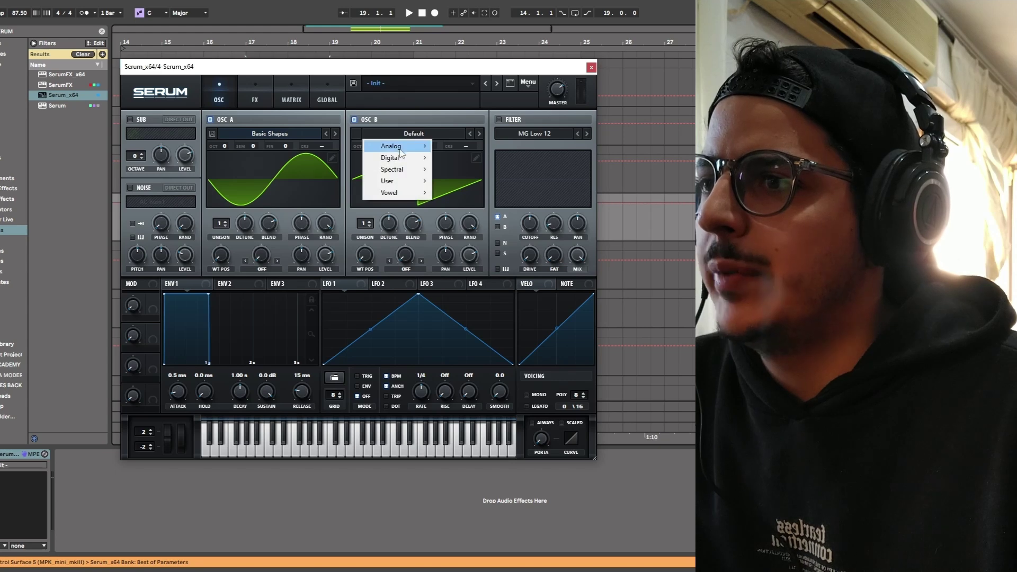
pyautogui.moveTo(406, 152)
pyautogui.click(456, 195)
# - Shape LFO 1 into a downward decaying curve and use it to modulate oscillator A's coarse pitch, set to 1.37
pyautogui.moveTo(419, 295); pyautogui.dragTo(313, 329)
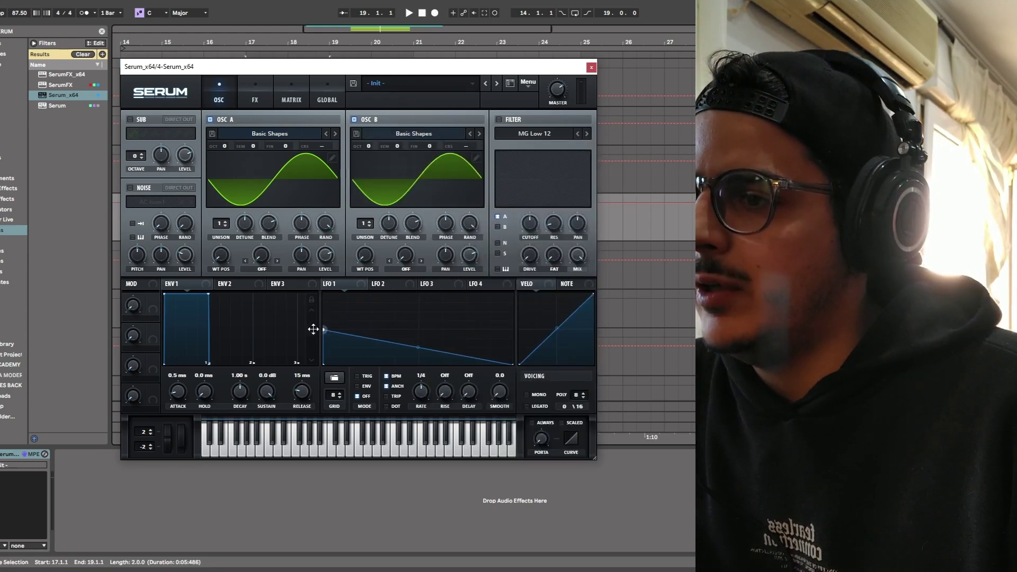
pyautogui.moveTo(416, 347); pyautogui.dragTo(413, 358)
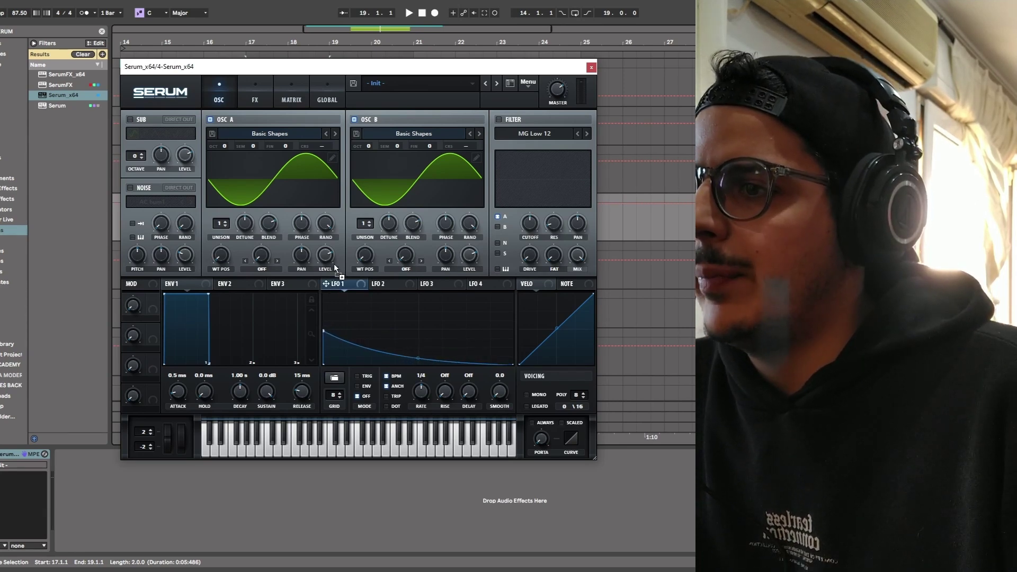
pyautogui.moveTo(316, 145); pyautogui.dragTo(320, 142)
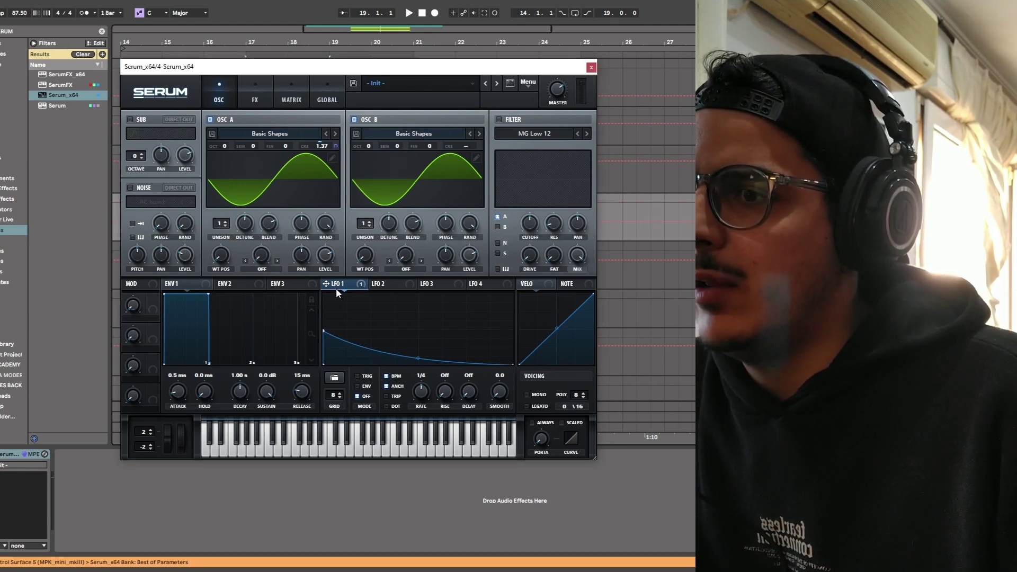
# - Modulate the MG Low 12 filter cutoff with LFO 1, check the modulation matrix and adjust the cutoff for oscillators A and B
pyautogui.moveTo(529, 232); pyautogui.dragTo(533, 229)
pyautogui.click(291, 95)
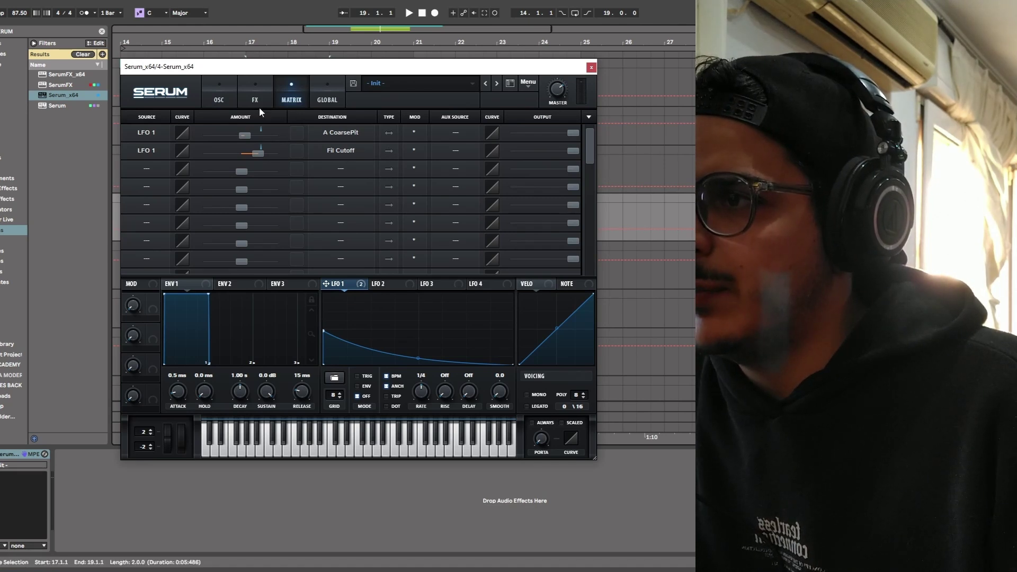
pyautogui.click(218, 101)
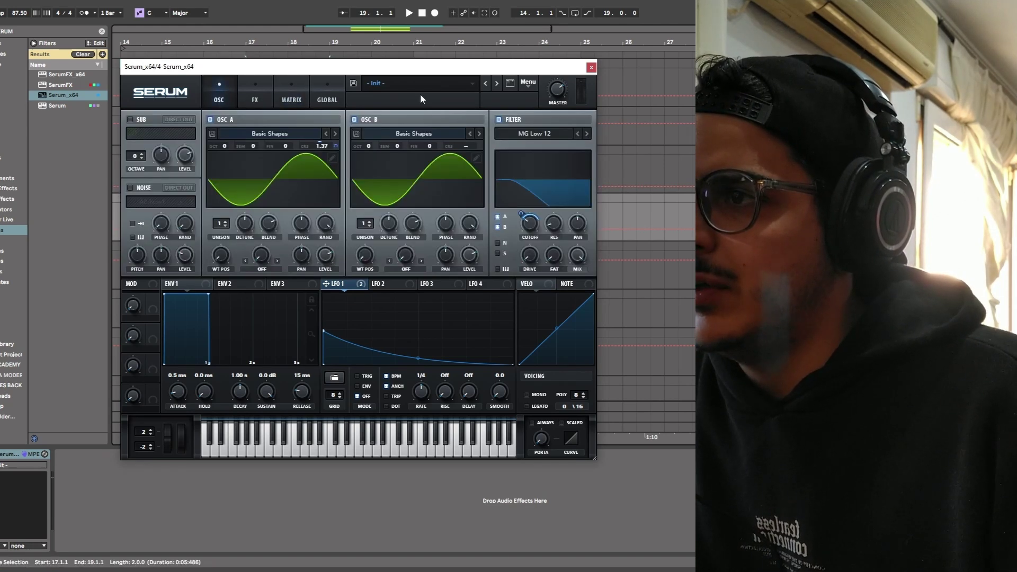
pyautogui.moveTo(527, 223)
pyautogui.mouseDown()
pyautogui.moveTo(526, 232)
pyautogui.moveTo(522, 206)
pyautogui.mouseUp()
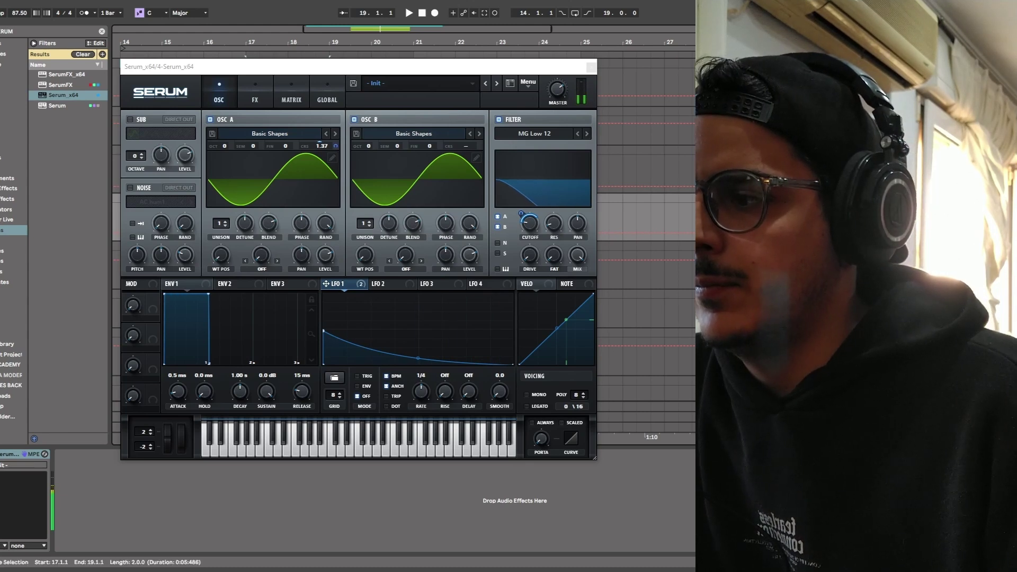
# - Give envelope 1 a 9.7 ms attack, 1.15 s decay and no sustain, and set up ARP white noise with LFO 1 modulating its level
pyautogui.moveTo(208, 293); pyautogui.dragTo(215, 365)
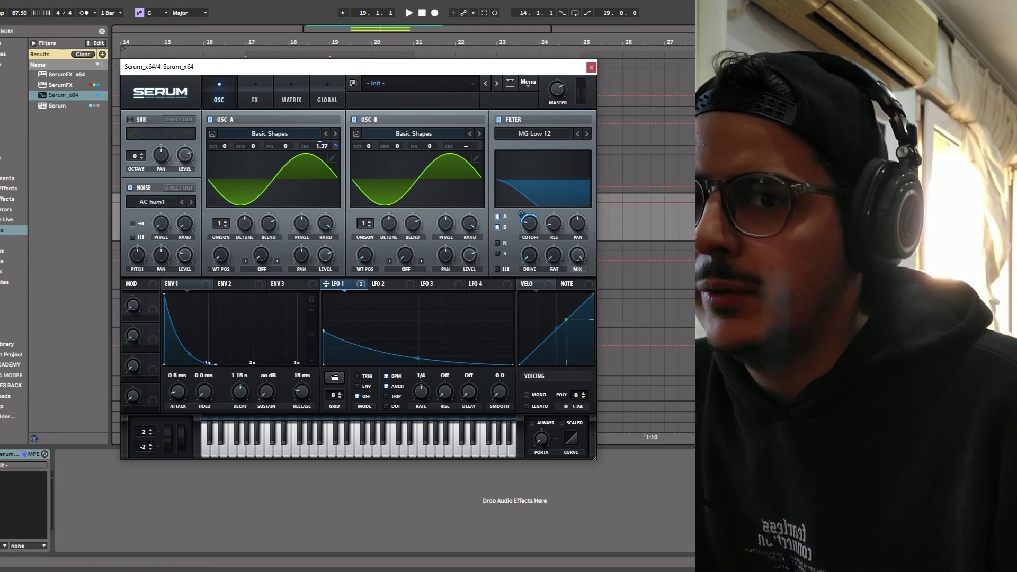
pyautogui.moveTo(182, 259); pyautogui.dragTo(182, 256)
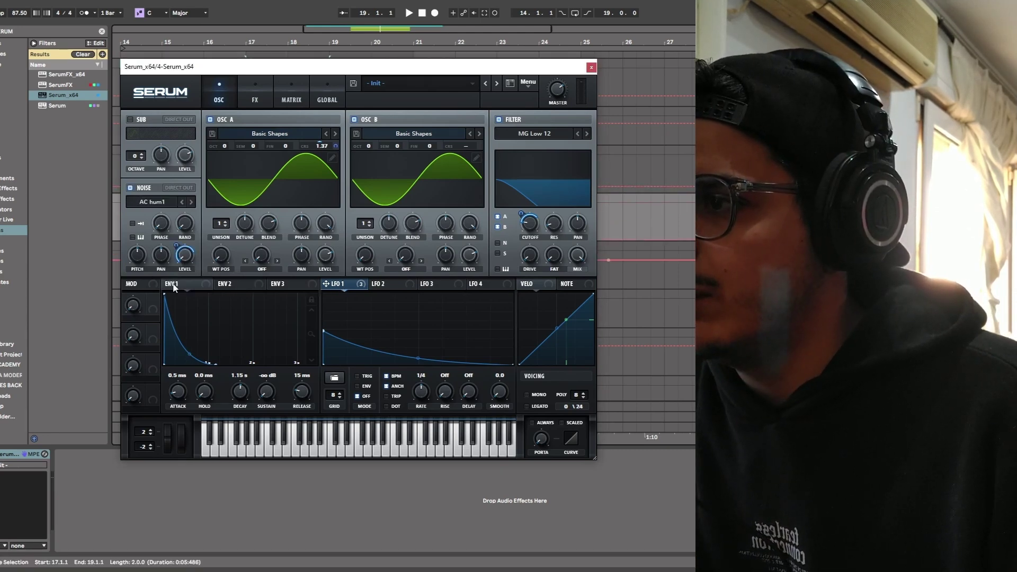
pyautogui.click(191, 202)
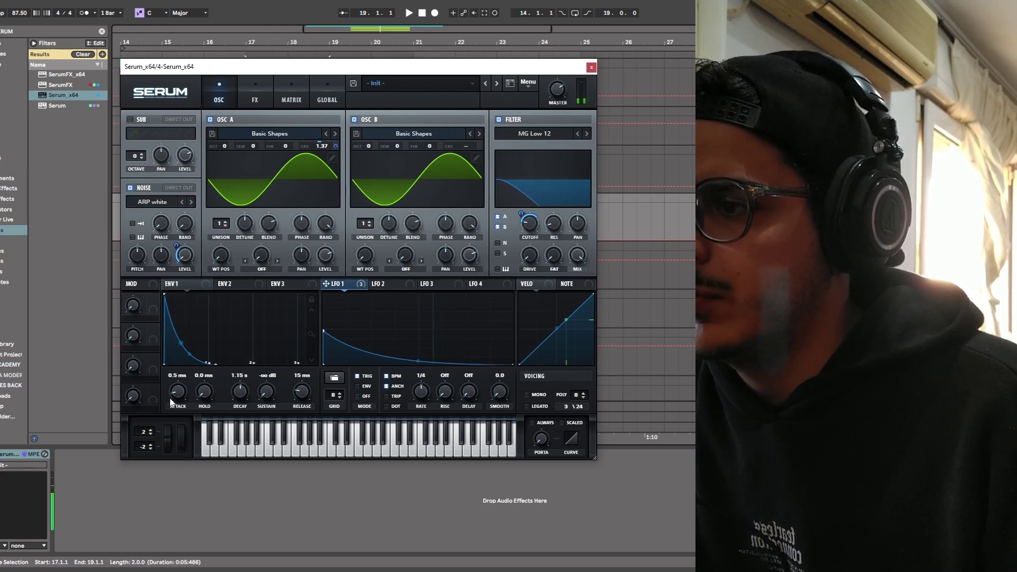
pyautogui.moveTo(171, 402); pyautogui.dragTo(179, 393)
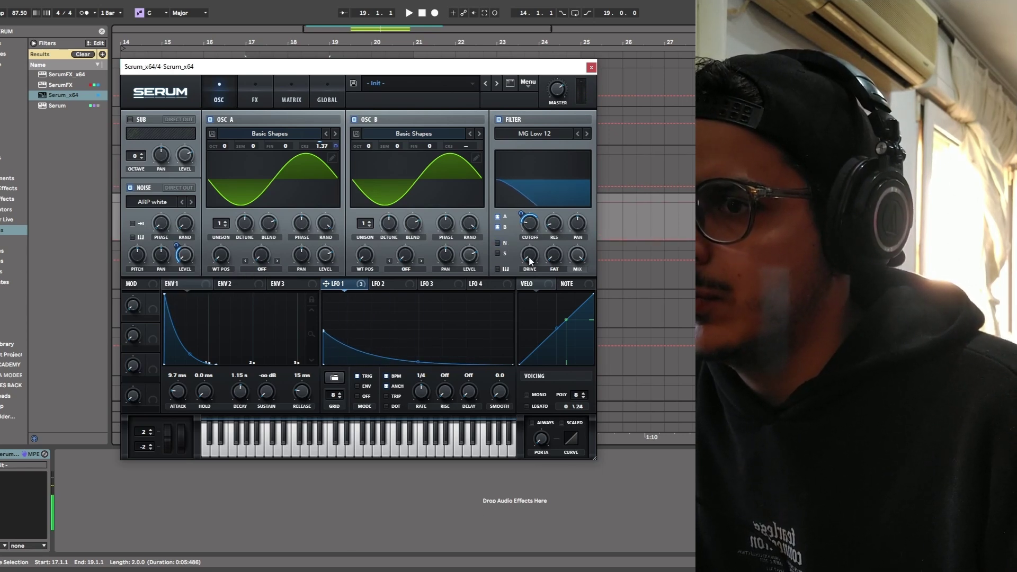
# - Route the noise oscillator through the filter, adjust the filter resonance and raise the drive to about 13%
pyautogui.click(497, 244)
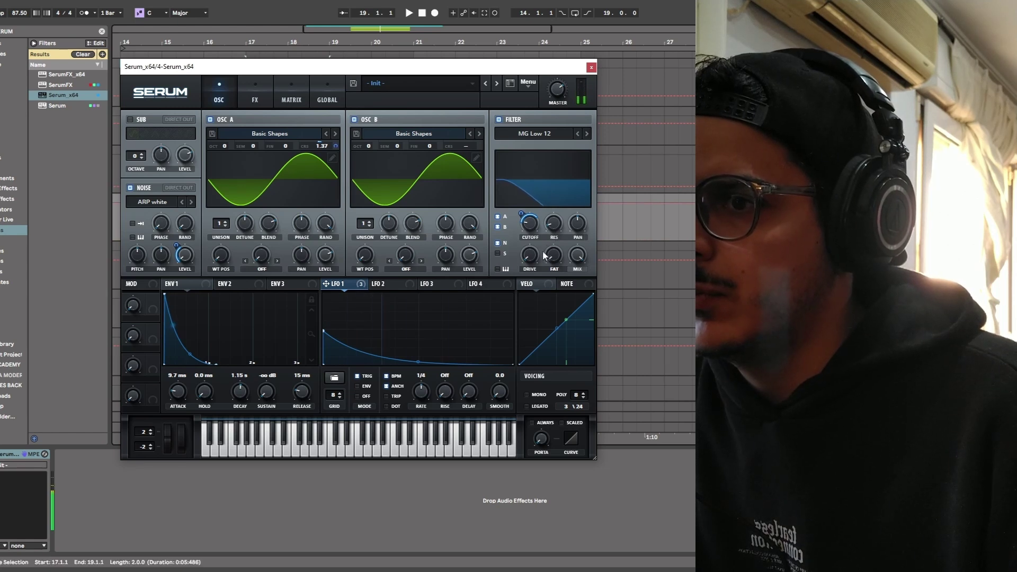
pyautogui.moveTo(533, 251)
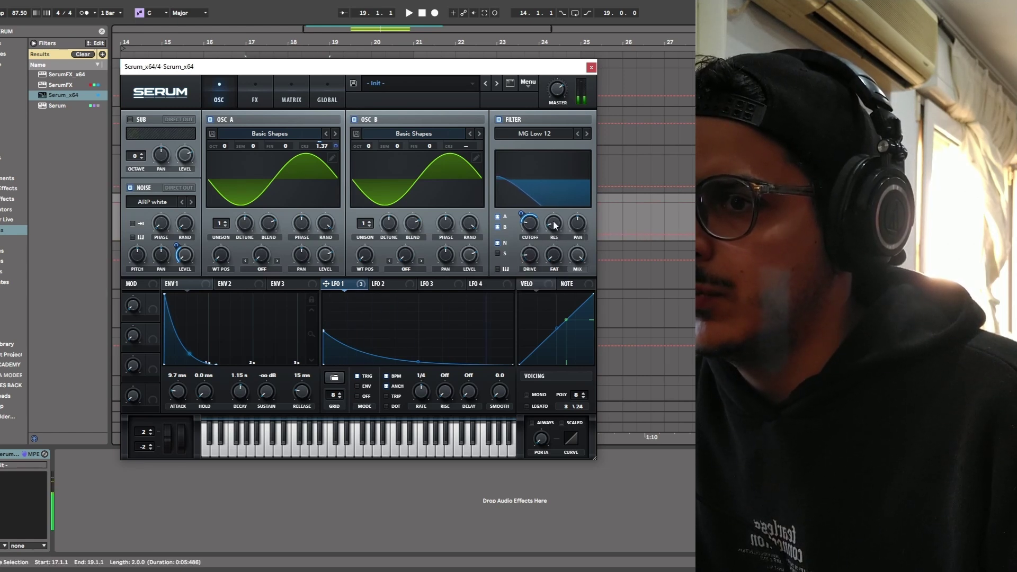
pyautogui.moveTo(557, 233)
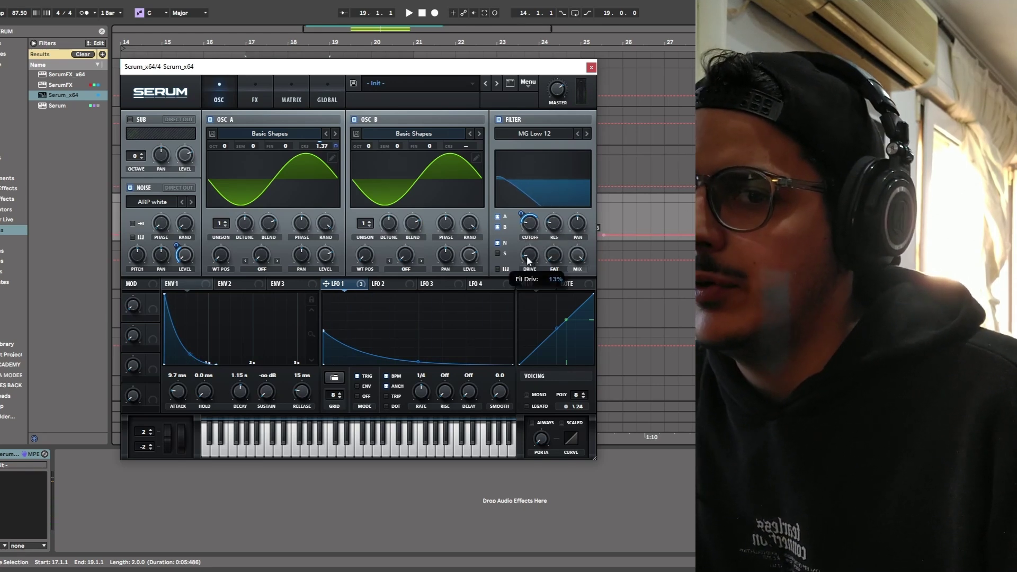
# - Modulate the levels of oscillator B and the sub oscillator with LFO 1, and set oscillator B's warp mode to FM Sub Osc
pyautogui.moveTo(469, 255); pyautogui.dragTo(469, 313)
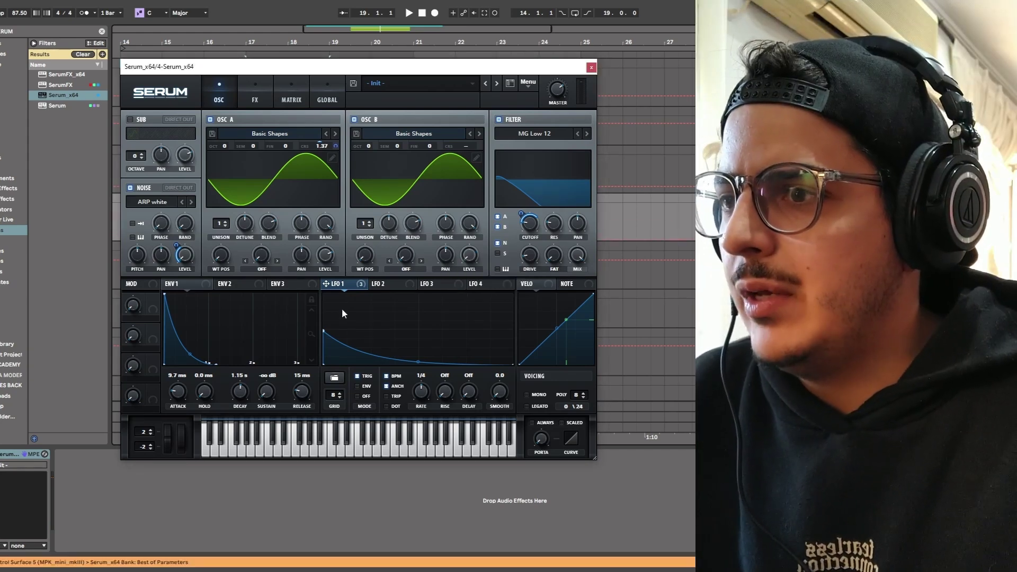
pyautogui.moveTo(345, 283); pyautogui.dragTo(468, 255)
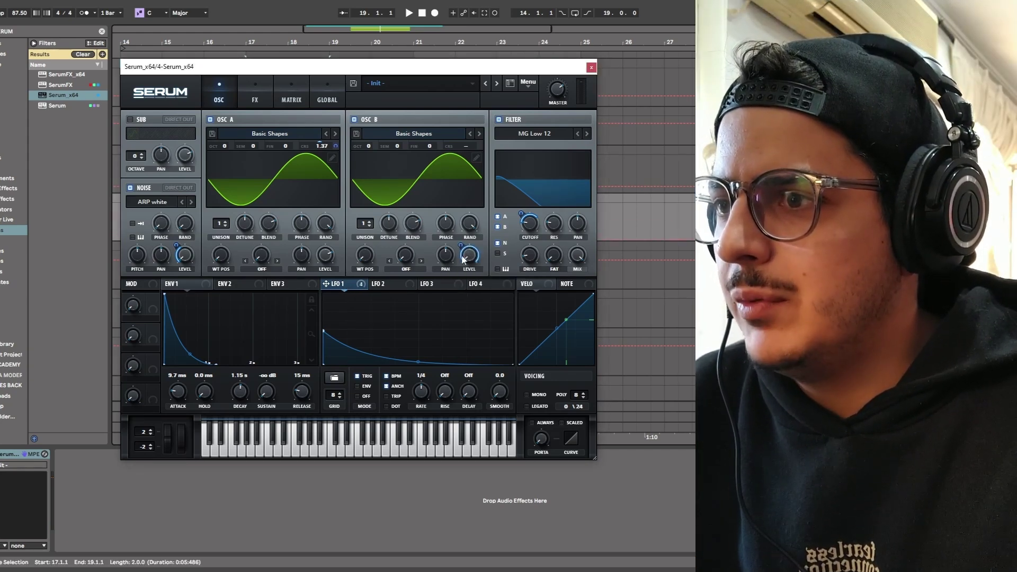
pyautogui.click(406, 267)
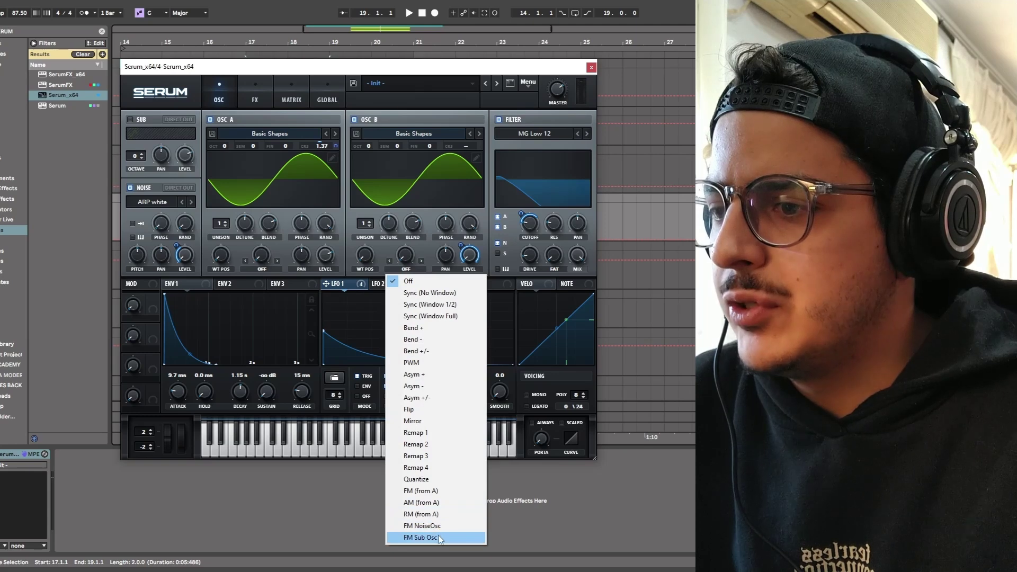
pyautogui.click(421, 537)
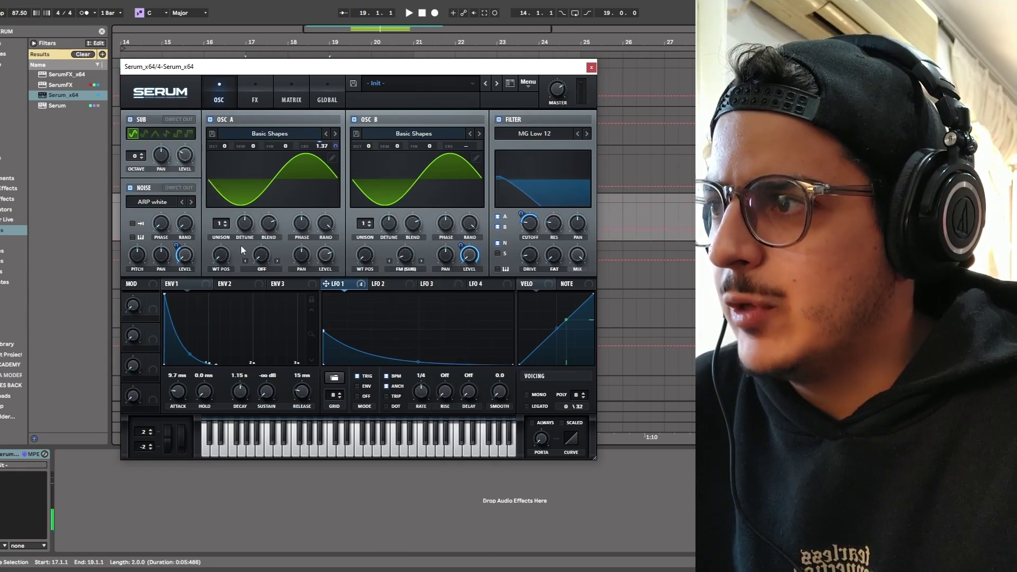
pyautogui.moveTo(219, 181); pyautogui.dragTo(185, 155)
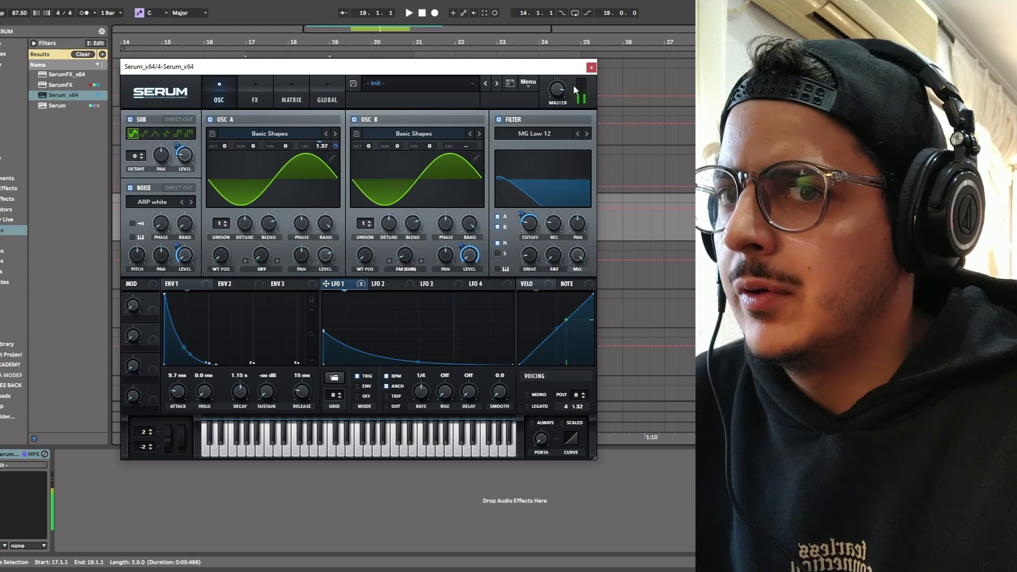
# - Enable the Tube distortion effect, raise its drive, and close the Serum window after returning to the oscillator page
pyautogui.click(255, 94)
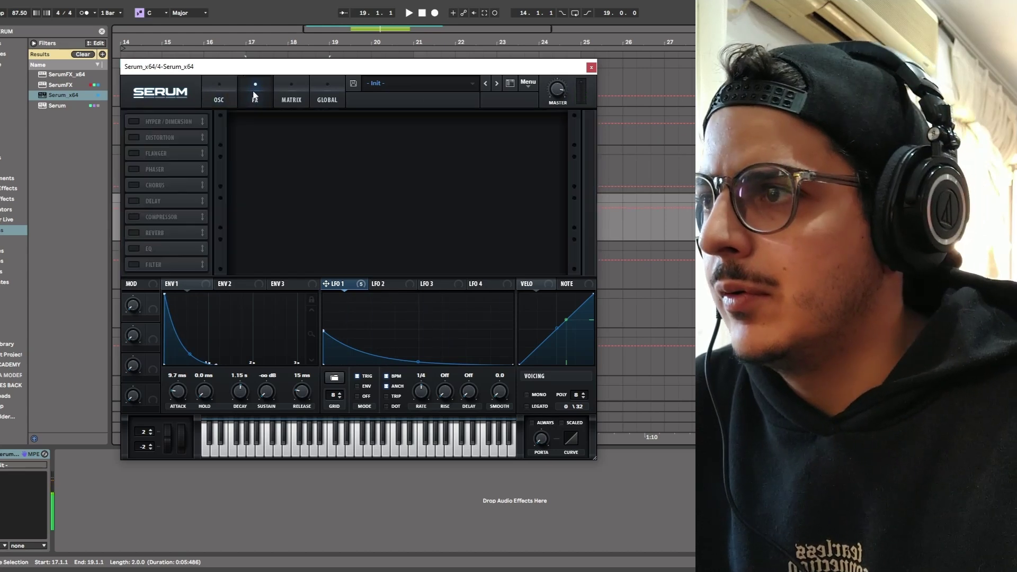
pyautogui.click(157, 138)
pyautogui.moveTo(468, 129); pyautogui.dragTo(491, 88)
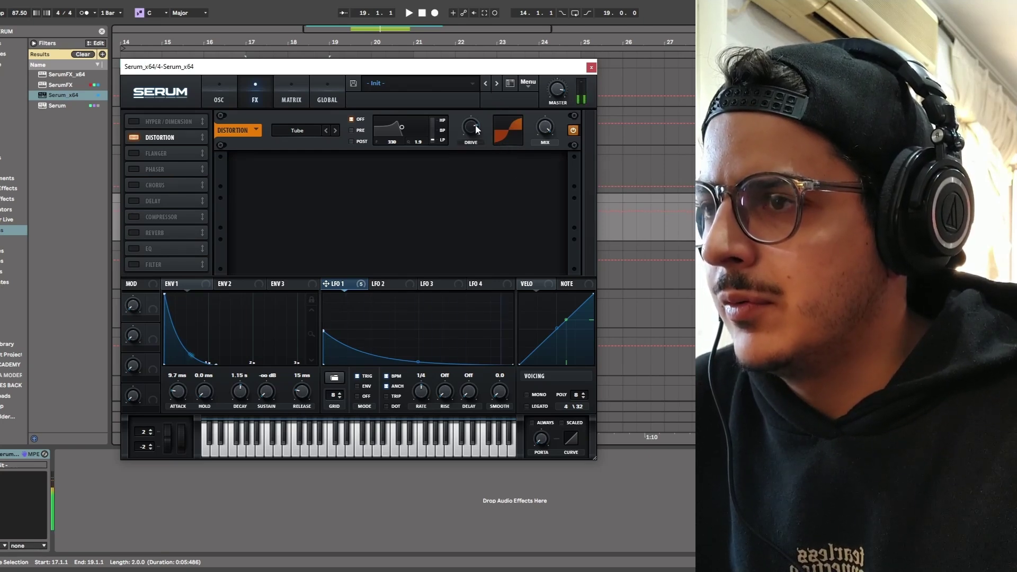
pyautogui.click(218, 96)
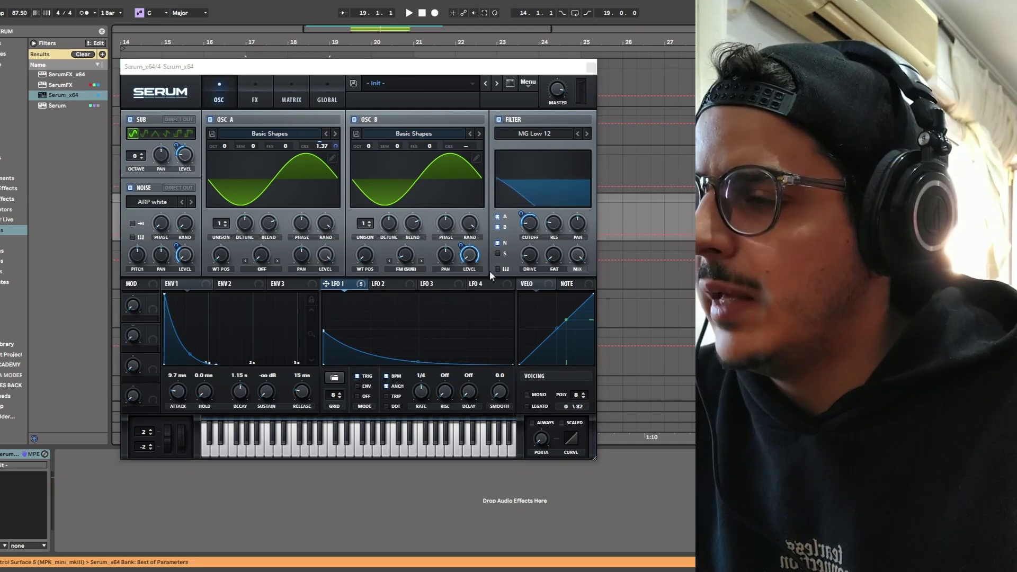
pyautogui.click(591, 67)
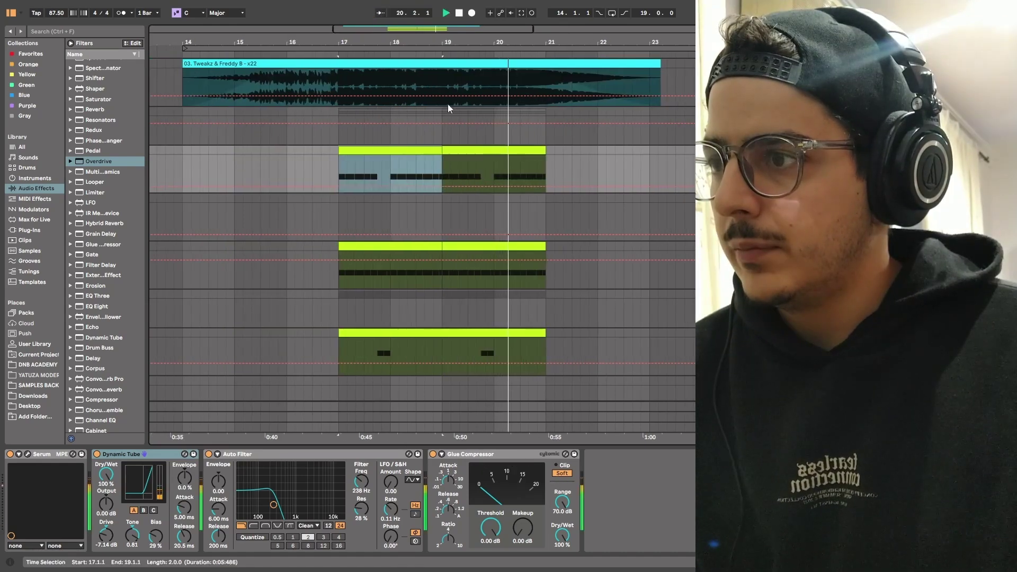
# - Select the second bass layer's first clip, examine its two Auto Filters and Shifter, and play the layer
pyautogui.moveTo(433, 43); pyautogui.dragTo(407, 42)
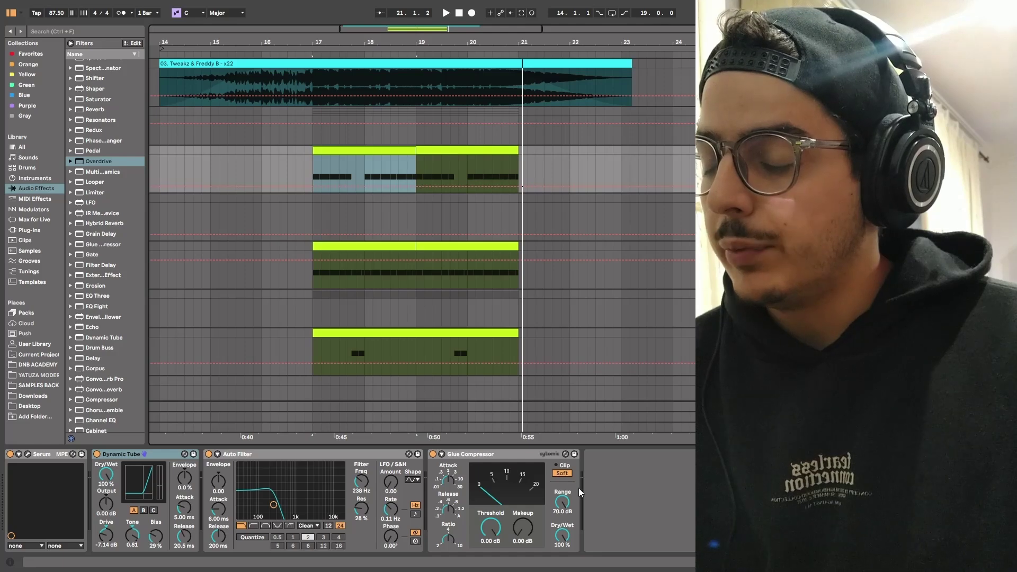
pyautogui.click(443, 246)
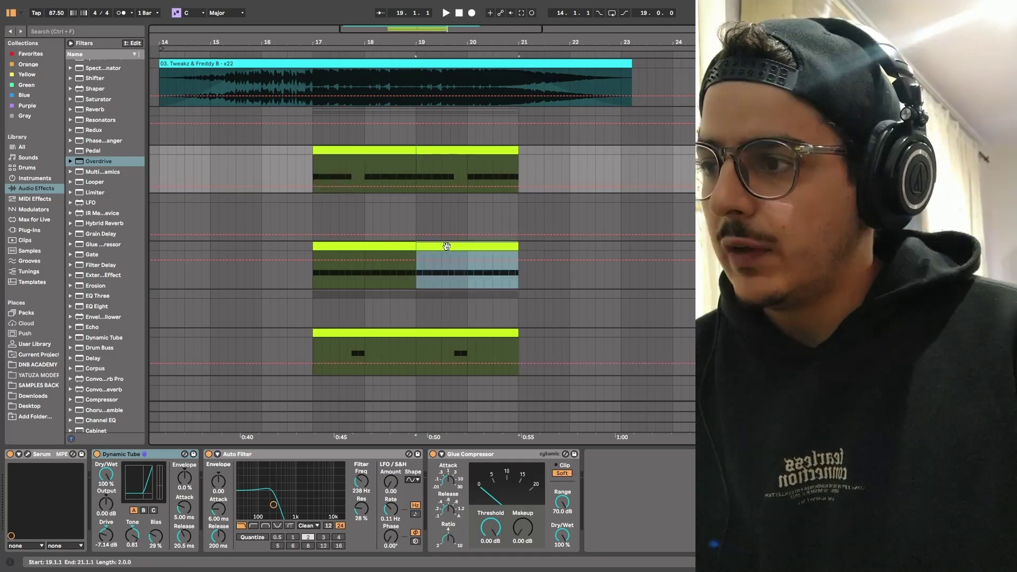
pyautogui.click(366, 245)
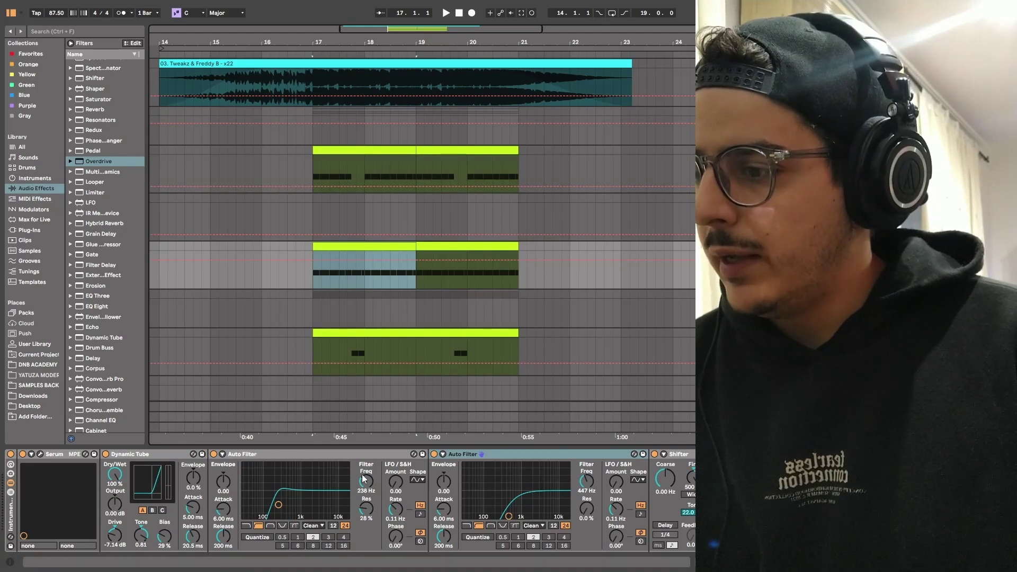
pyautogui.click(274, 457)
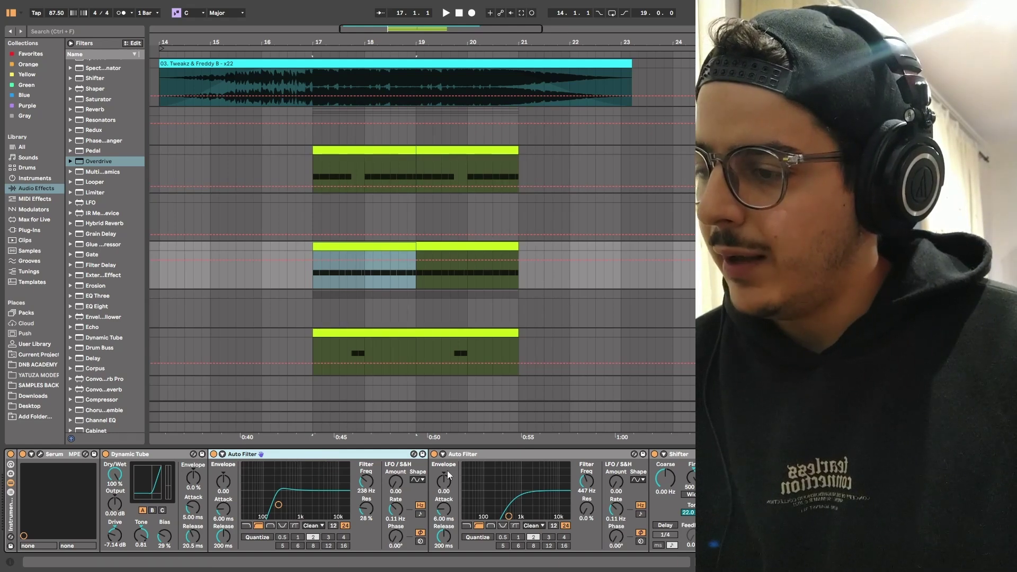
pyautogui.click(529, 457)
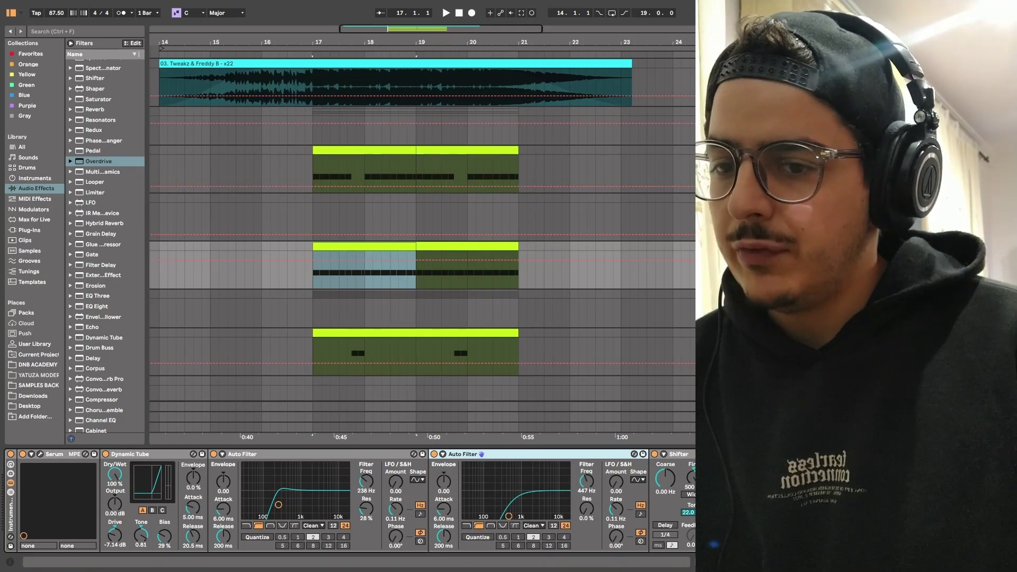
pyautogui.hscroll(5, 622, 476)
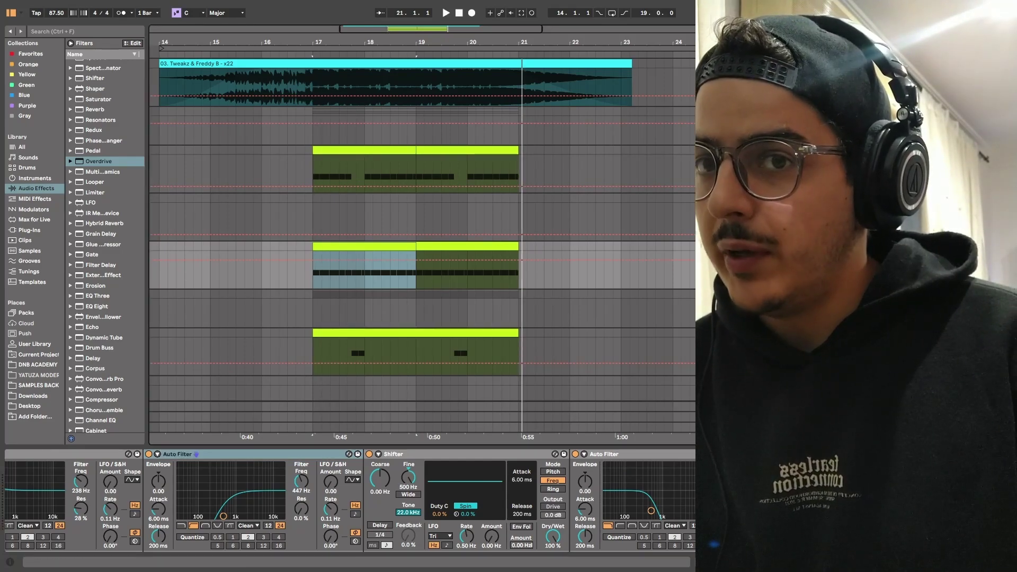
pyautogui.press('space')
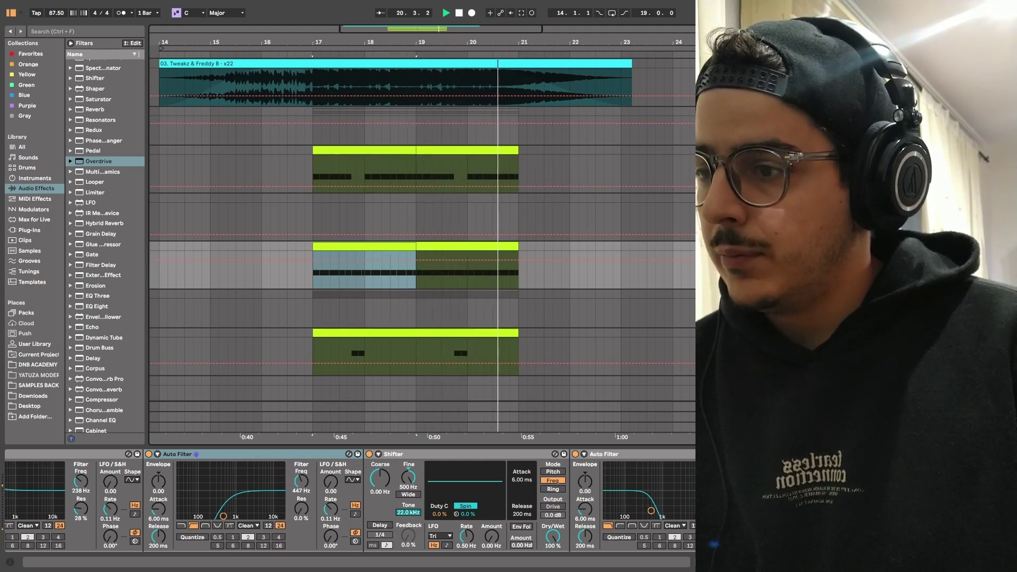
pyautogui.press('space')
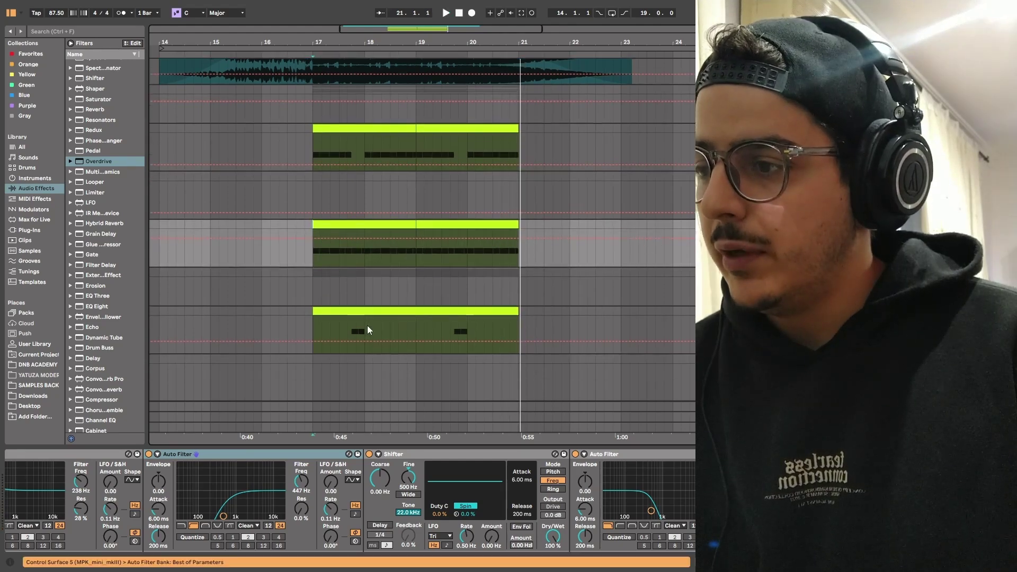
# - Examine the mid distortion layer's device chain and play its clip from just before the first note
pyautogui.click(339, 328)
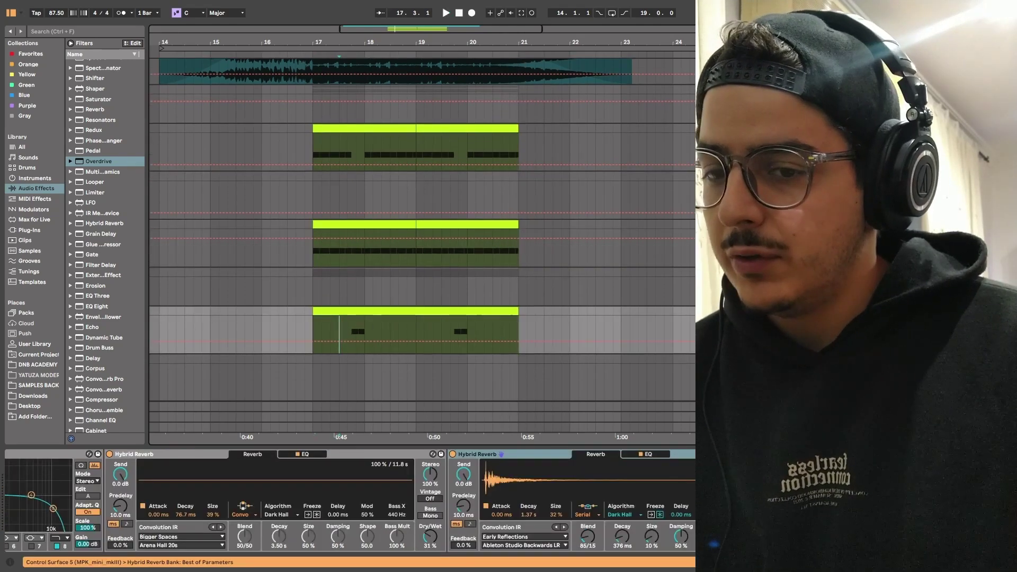
pyautogui.hscroll(-10, 349, 501)
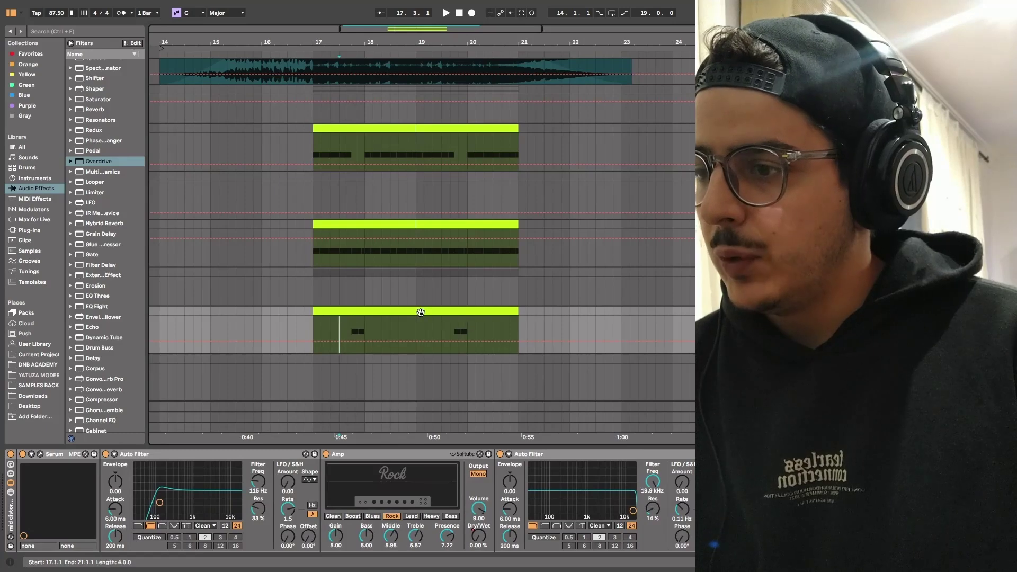
pyautogui.click(420, 312)
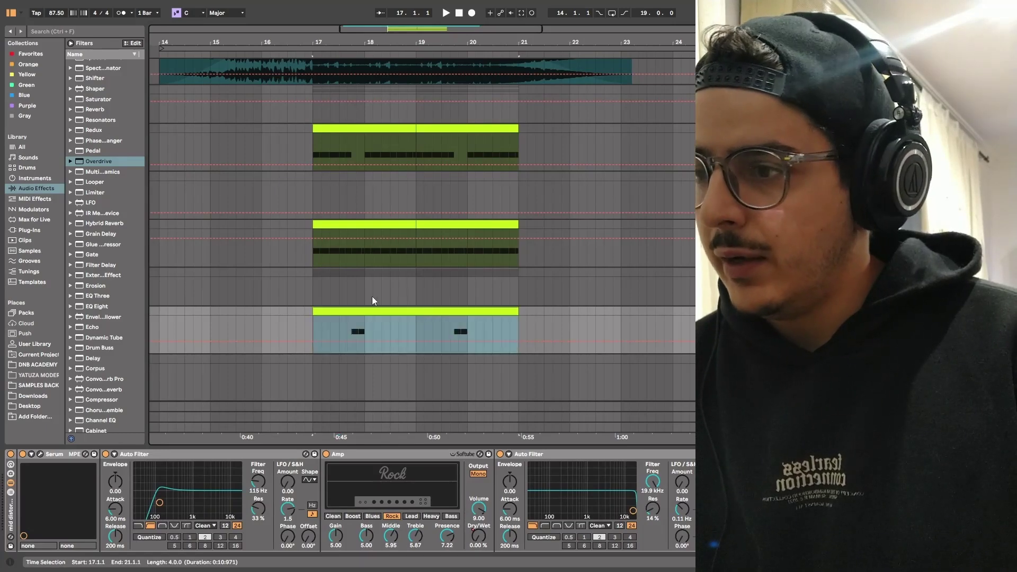
pyautogui.click(347, 332)
pyautogui.press('space')
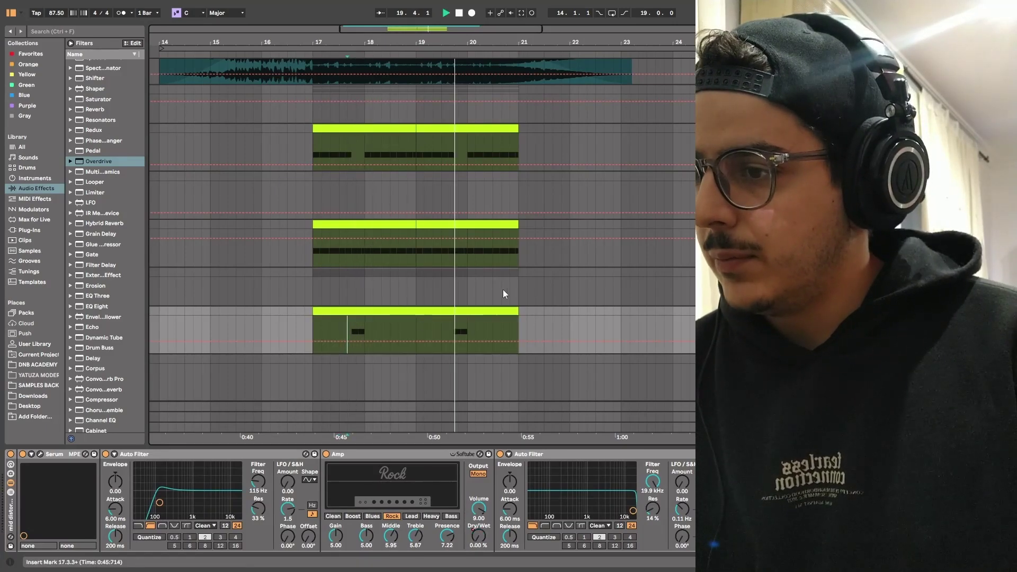
pyautogui.press('space')
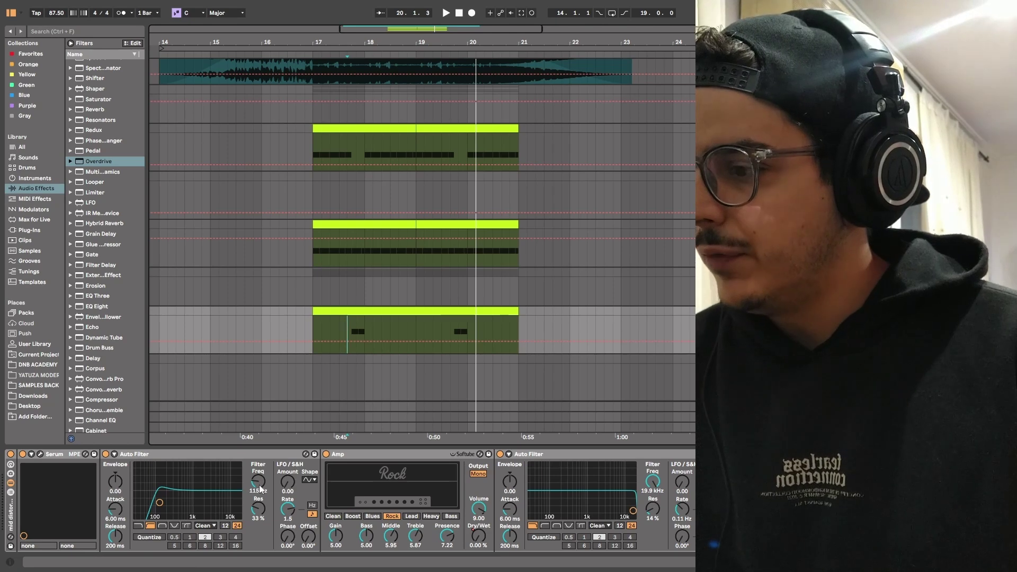
# - Show the automation of the Amp's Dry/Wet on the mid distortion track and play it from bar 17.4 in a close view
pyautogui.rightClick(477, 535)
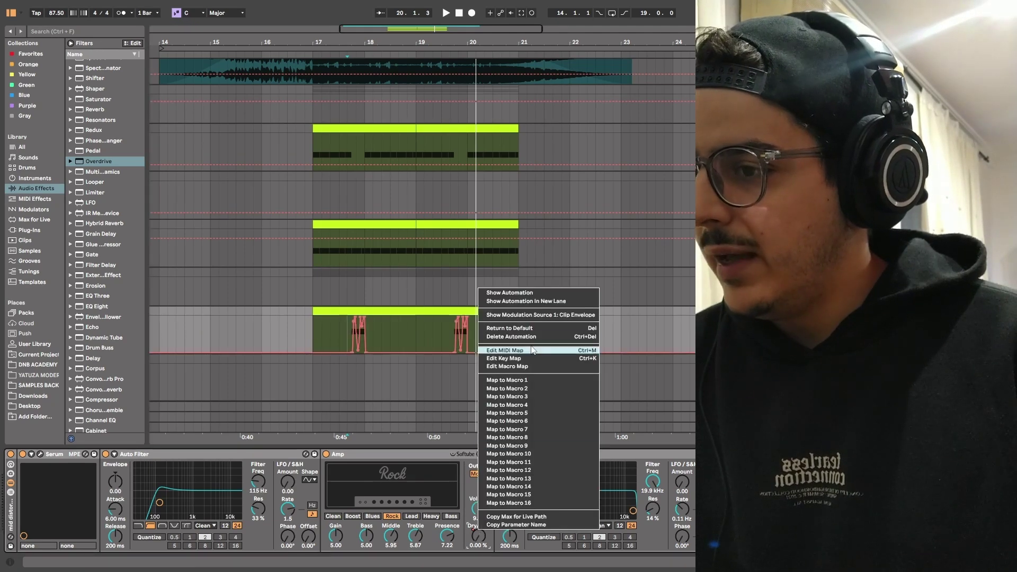
pyautogui.click(530, 296)
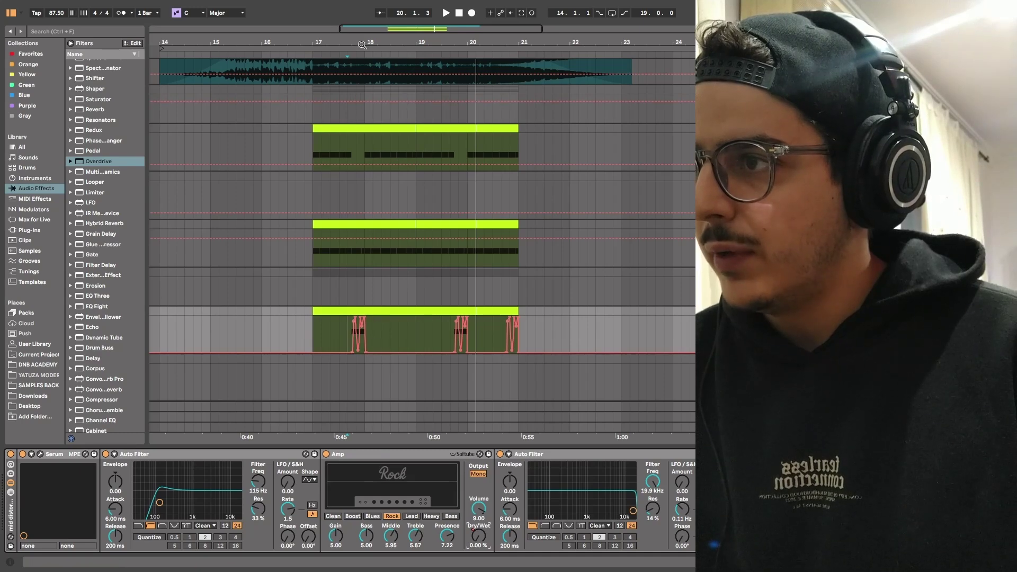
pyautogui.moveTo(362, 45); pyautogui.dragTo(388, 263)
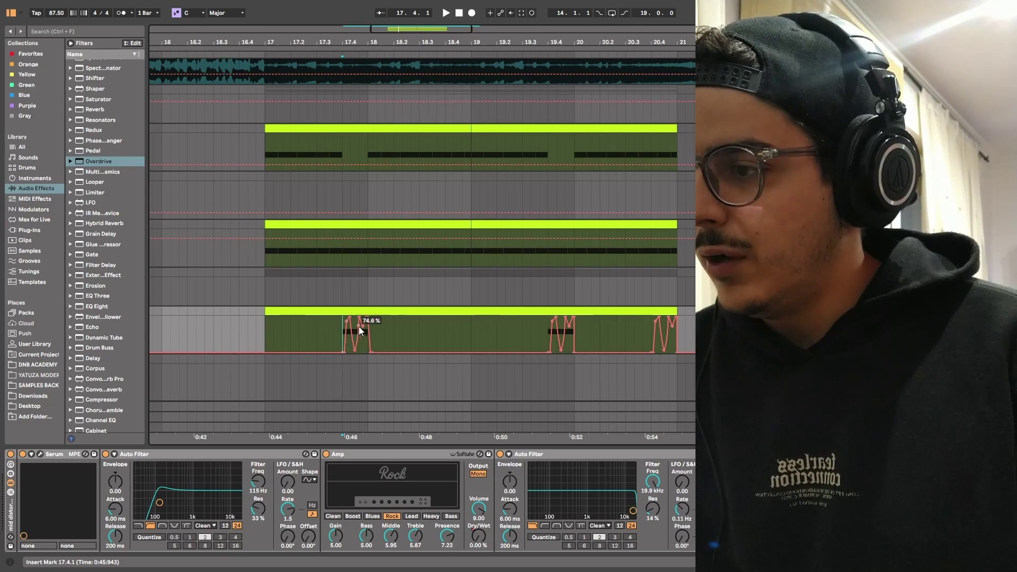
pyautogui.press('space')
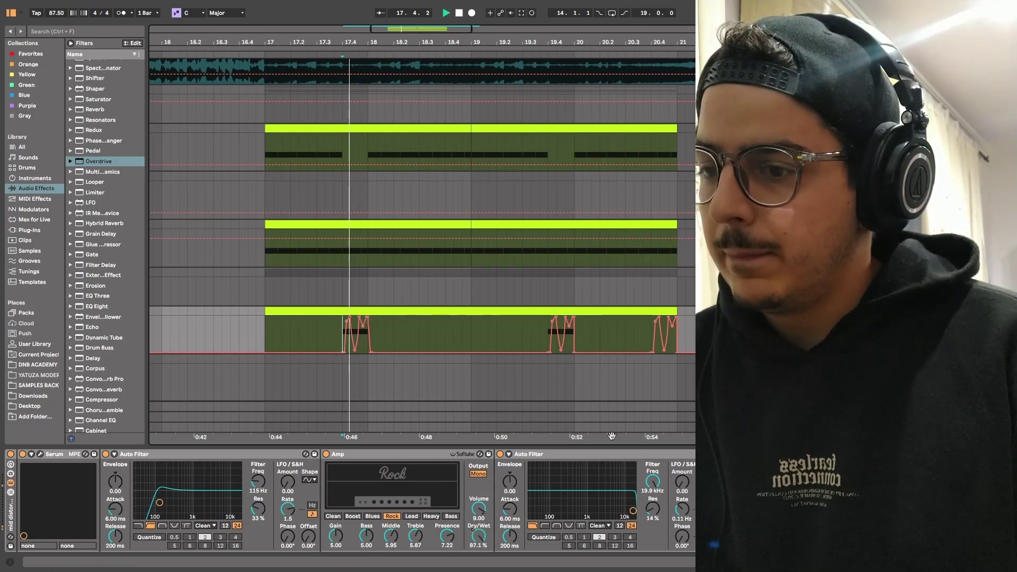
# - Lower the cutoff frequency of the Auto Filter after the Amp to 17.0 kHz, playing the layer to check it
pyautogui.click(651, 487)
pyautogui.press('space')
pyautogui.press('space')
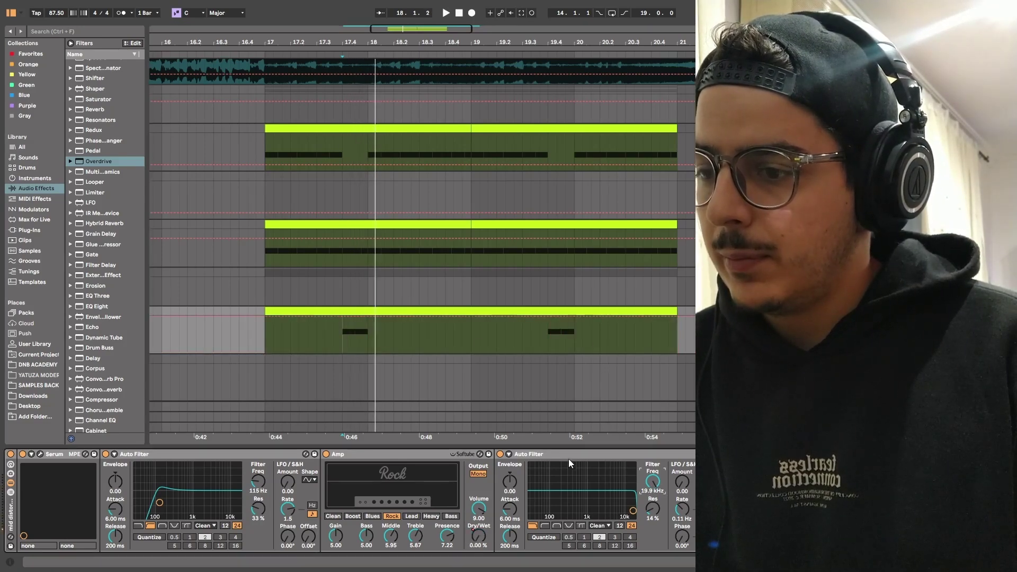
pyautogui.click(569, 456)
pyautogui.moveTo(662, 495); pyautogui.dragTo(662, 508)
pyautogui.press('space')
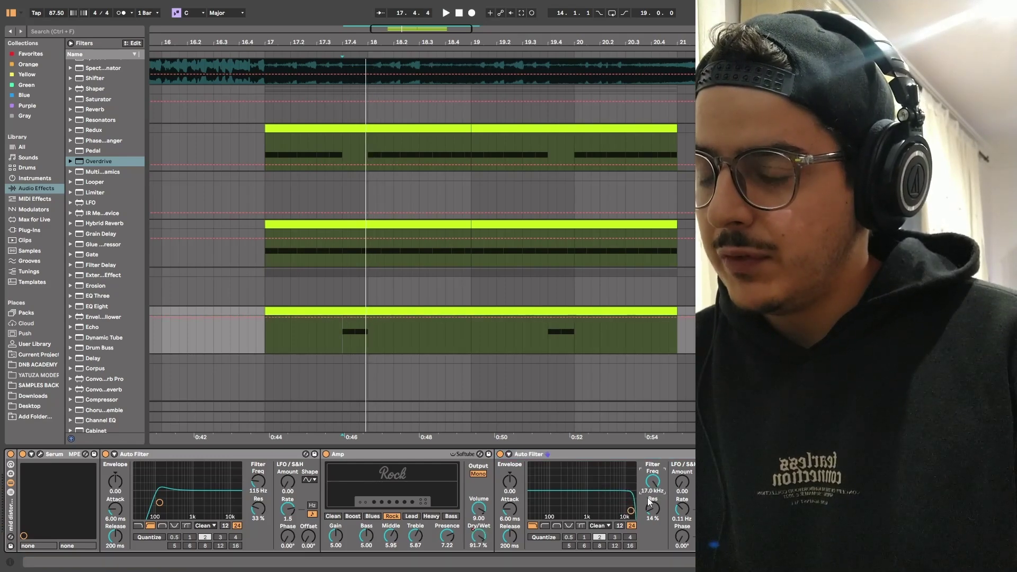
# - Open the TAL-Chorus-LX plug-in to examine its settings, and select the EQ Eight that follows it
pyautogui.hscroll(5, 545, 498)
pyautogui.click(543, 454)
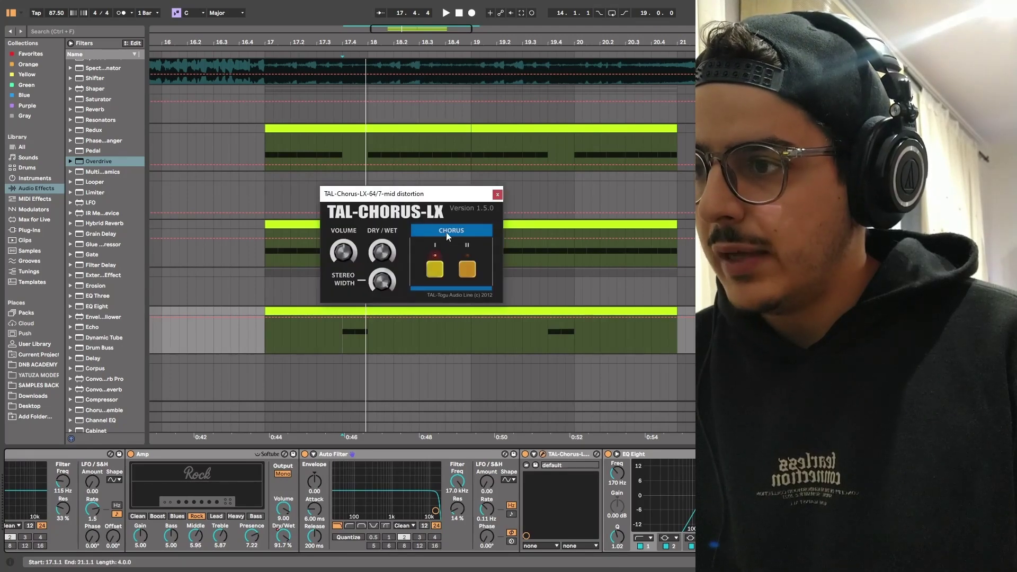
pyautogui.click(634, 455)
pyautogui.hscroll(4, 569, 458)
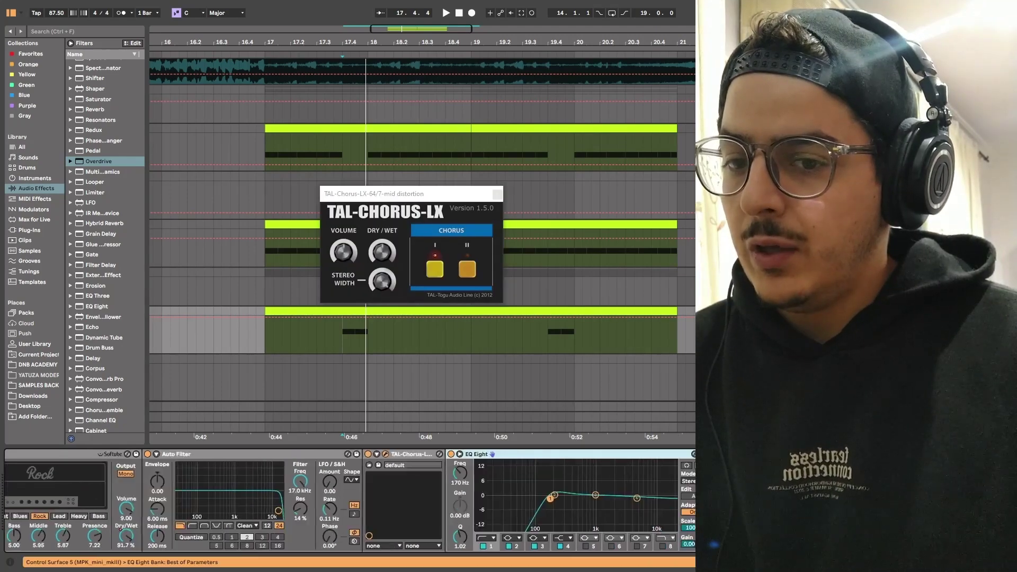
# - Move band 2 of the EQ Eight after the Saturator to 194 Hz and 7.07 dB, and review the Hybrid Reverbs
pyautogui.hscroll(8, 424, 480)
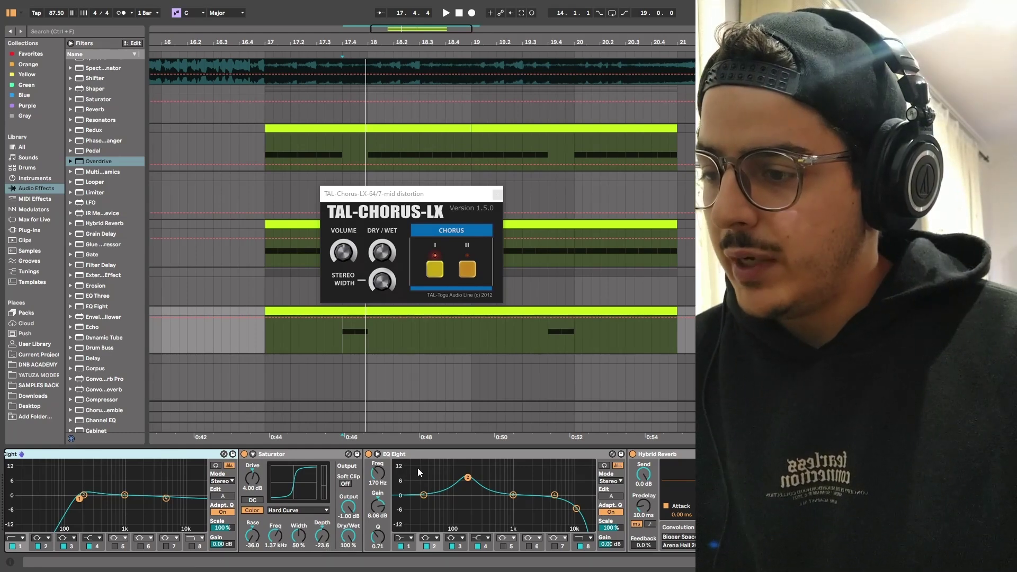
pyautogui.moveTo(468, 481); pyautogui.dragTo(467, 480)
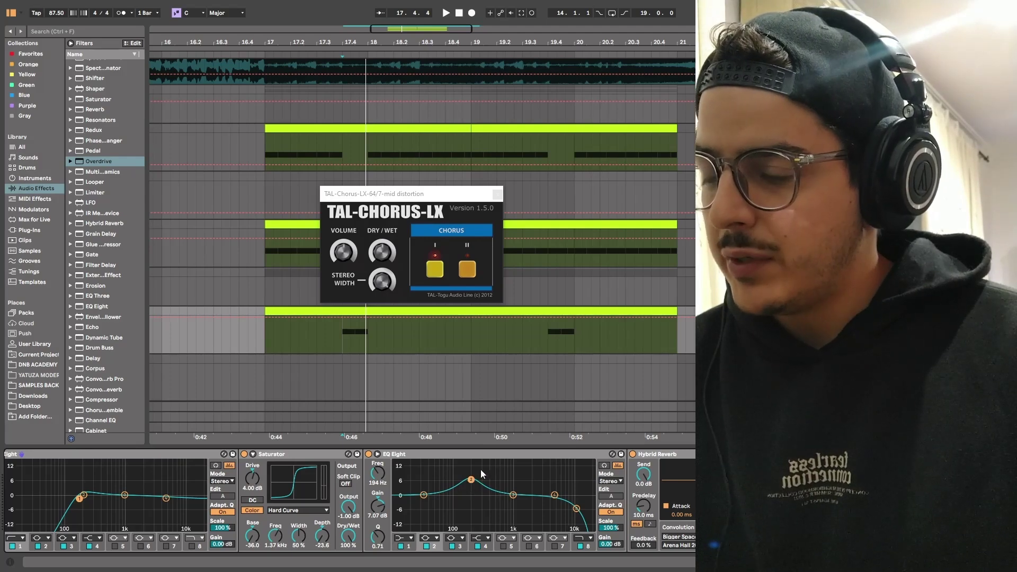
pyautogui.hscroll(5, 638, 495)
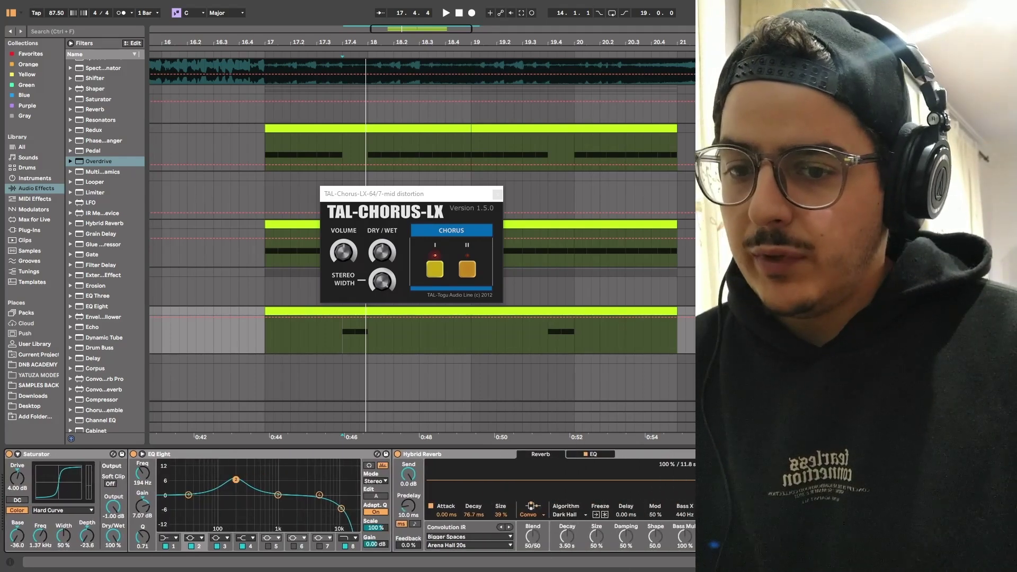
pyautogui.hscroll(6, 653, 519)
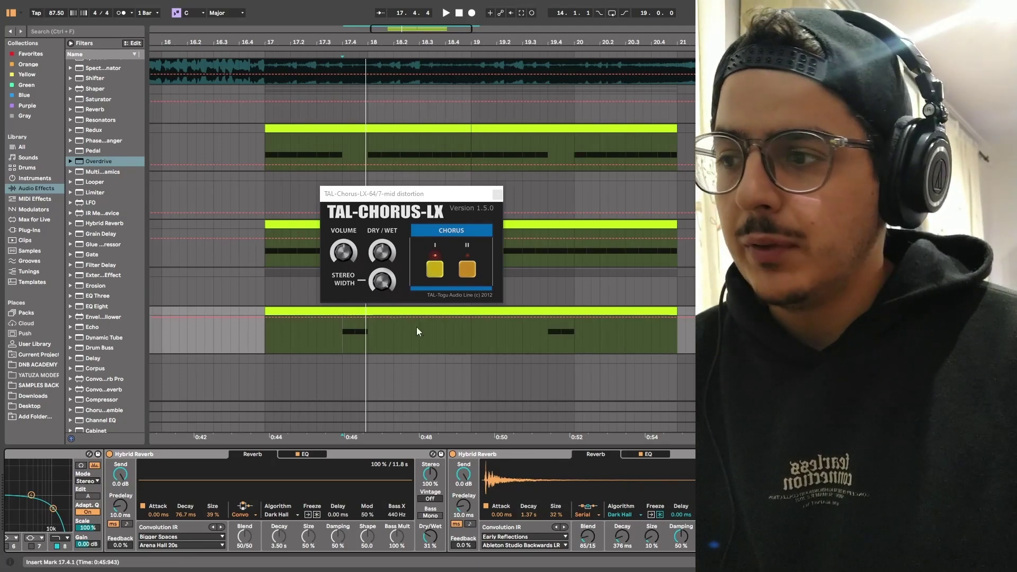
# - Group the devices from the Amp through the Glue Compressor into an Audio Effect Rack and play the layer with them turned off
pyautogui.click(336, 332)
pyautogui.press('space')
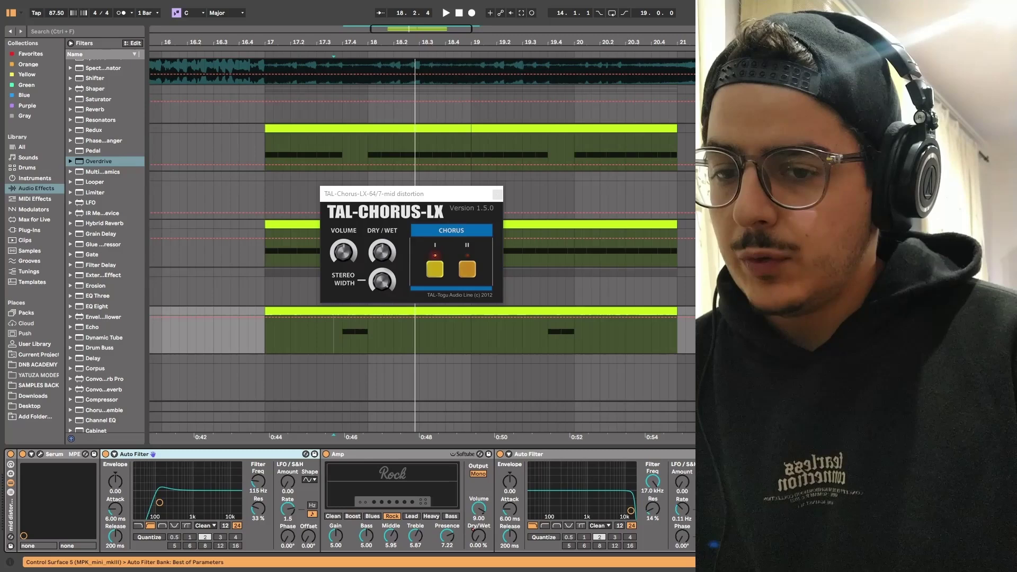
pyautogui.hscroll(15, 349, 501)
pyautogui.hscroll(10, 349, 501)
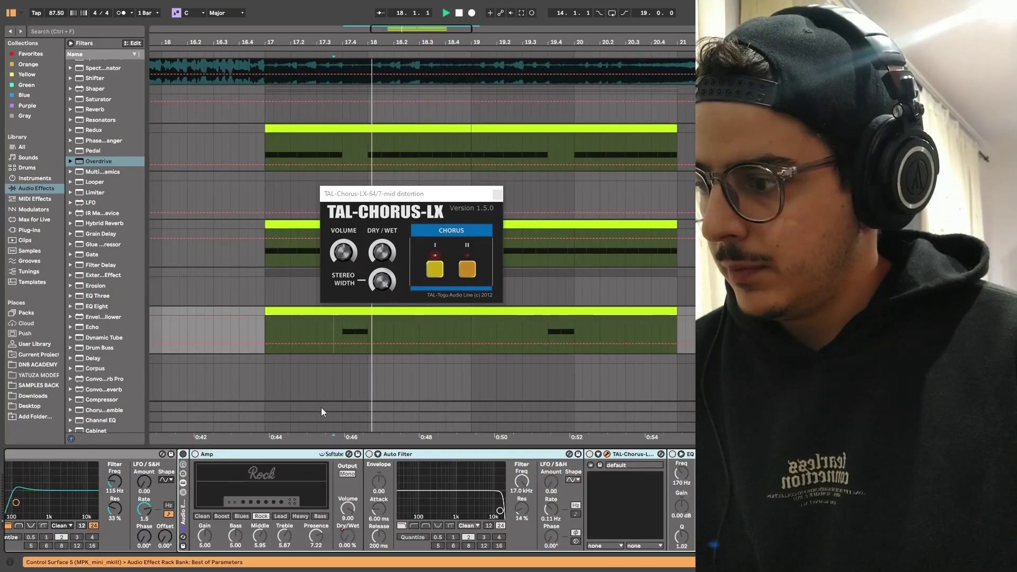
pyautogui.hscroll(-4, 350, 500)
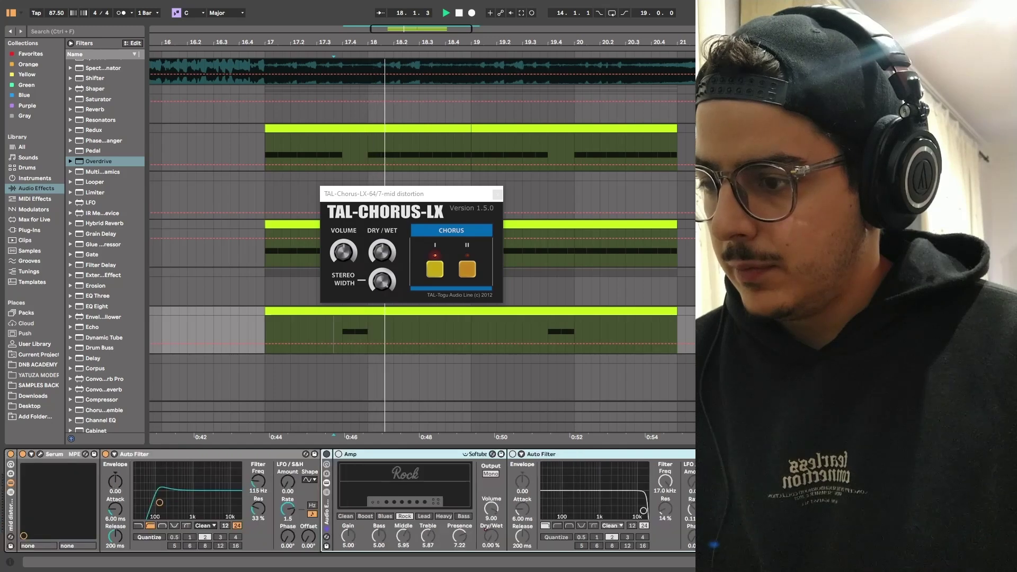
# - Compare the mid distortion layer with the grouped effects on and off during playback, leaving them on
pyautogui.click(326, 456)
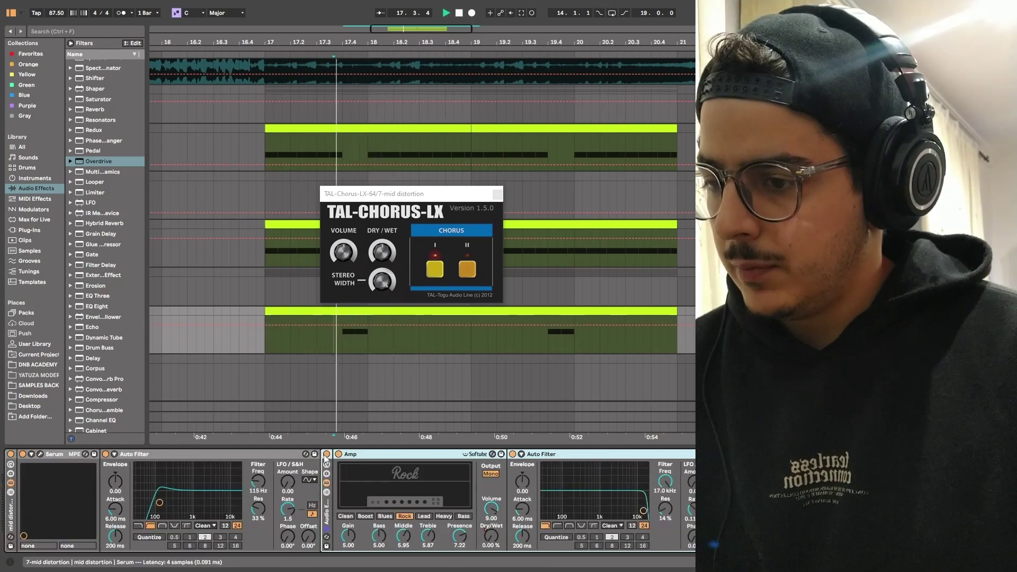
pyautogui.click(338, 455)
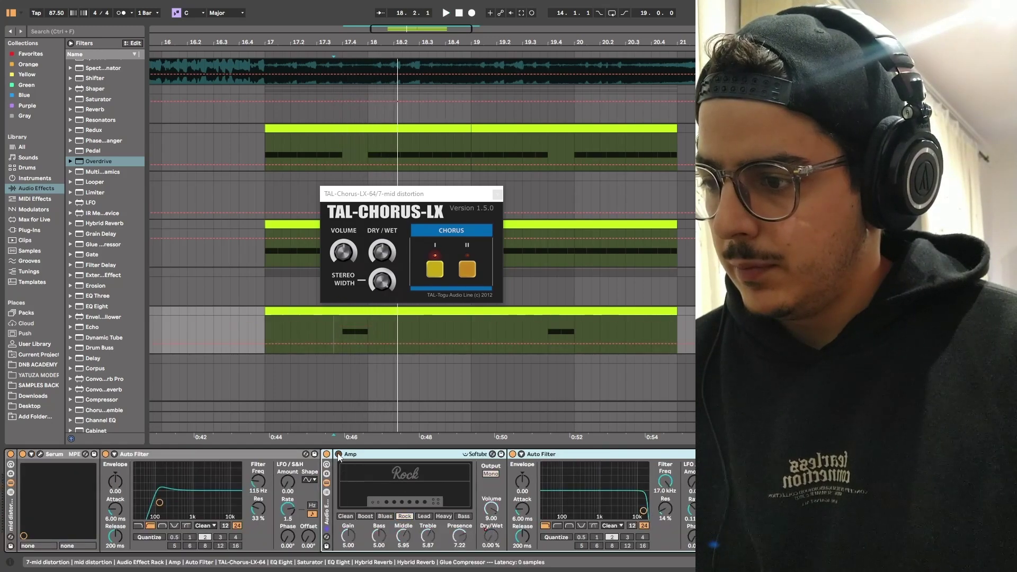
pyautogui.click(338, 455)
pyautogui.press('space')
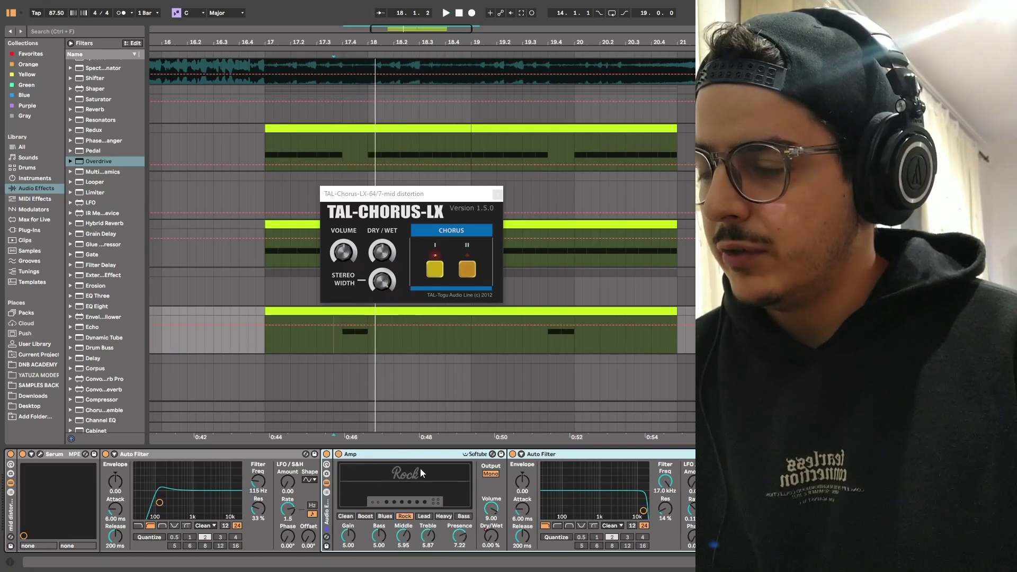
# - Display the Amp's Dry/Wet automation curve on the mid distortion track again and reselect that track
pyautogui.click(491, 536)
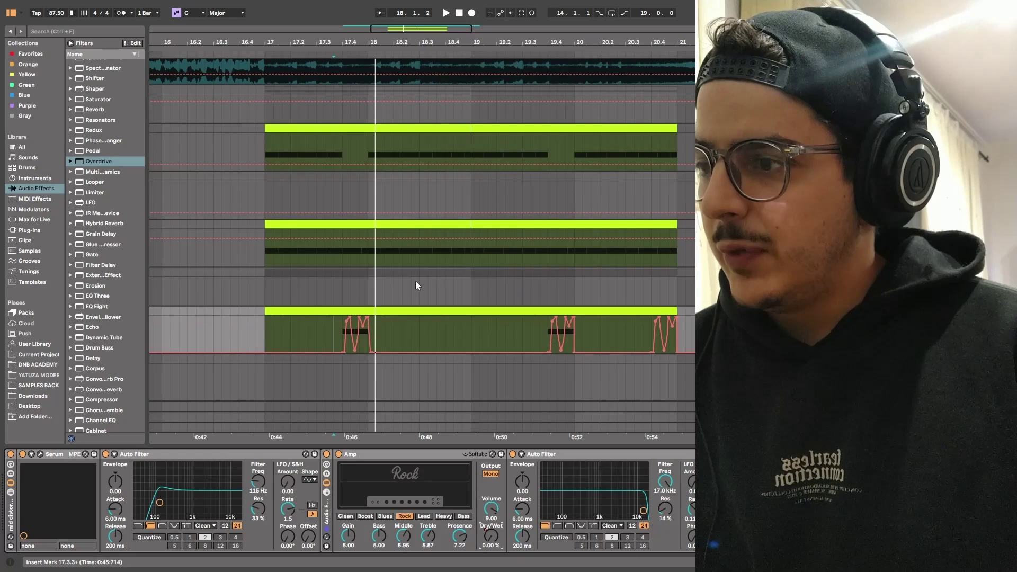
pyautogui.click(344, 294)
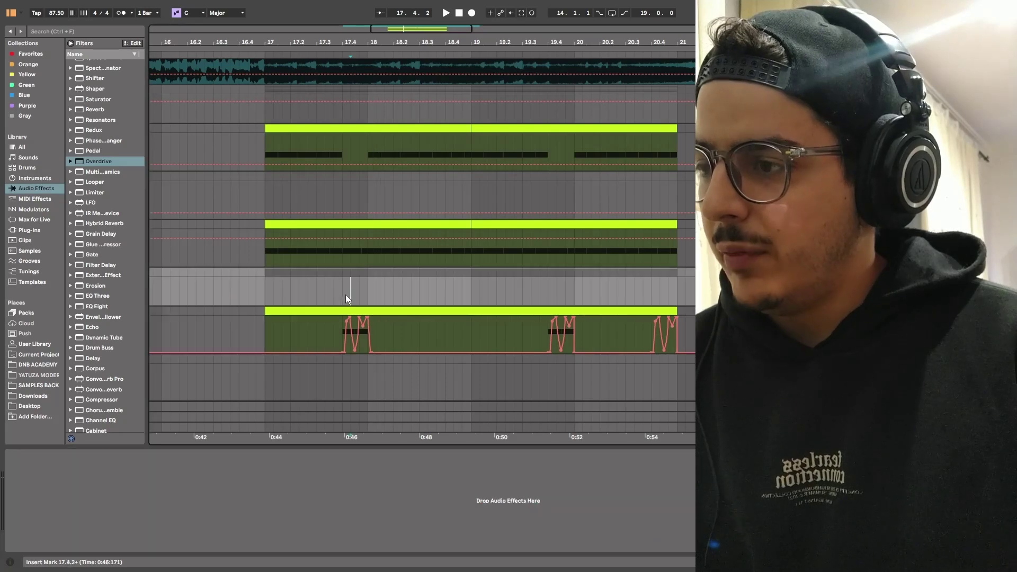
pyautogui.click(340, 342)
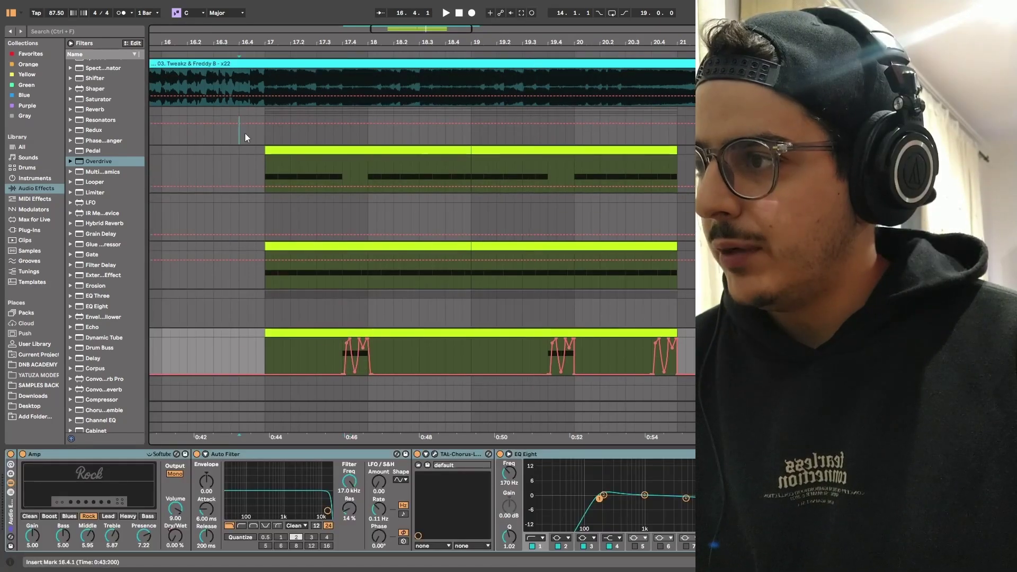
# - Play all the bass layers together from bar 16.4, and restart playback from just before bar 17
pyautogui.click(245, 133)
pyautogui.press('space')
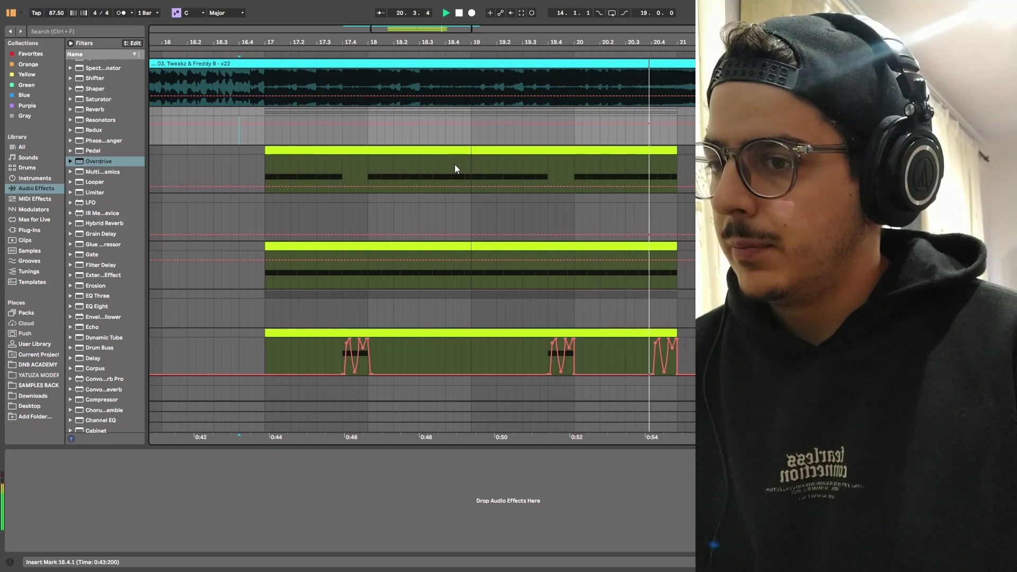
pyautogui.click(248, 135)
pyautogui.press('space')
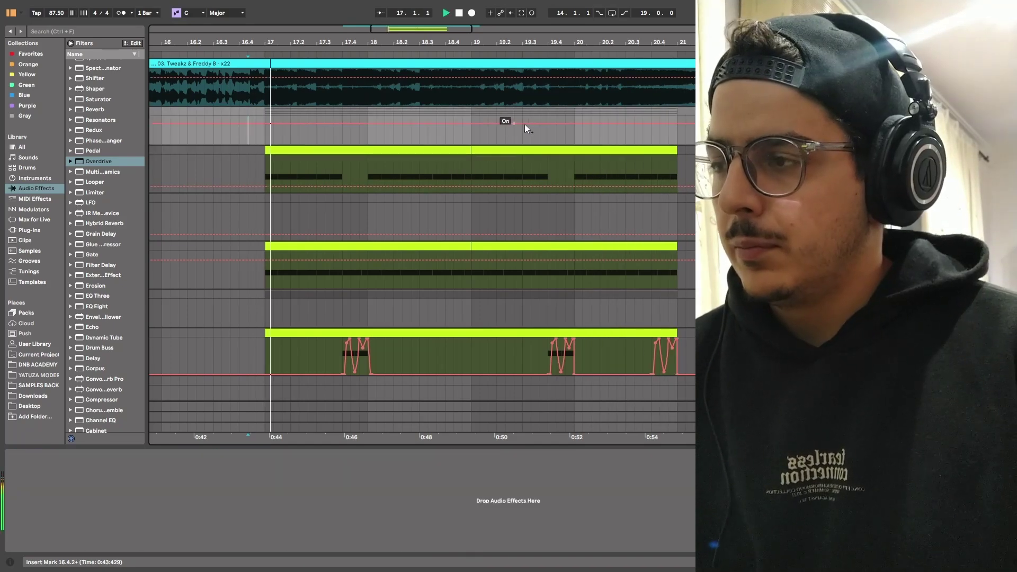